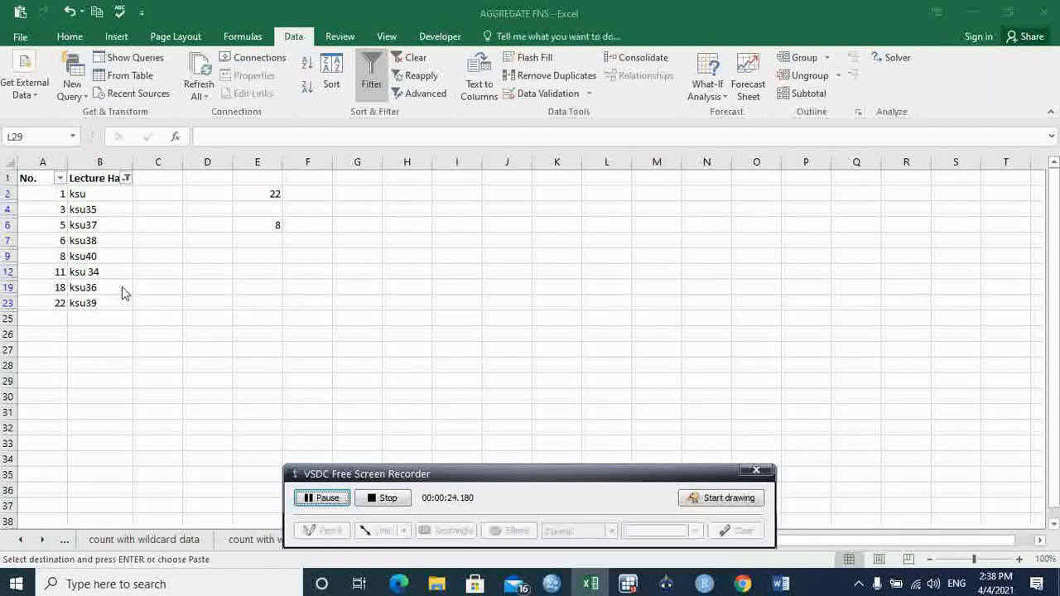
- Examine the filtered Lecture Hall entries and the SUBTOTAL formula in cell E6
left_click(112, 196)
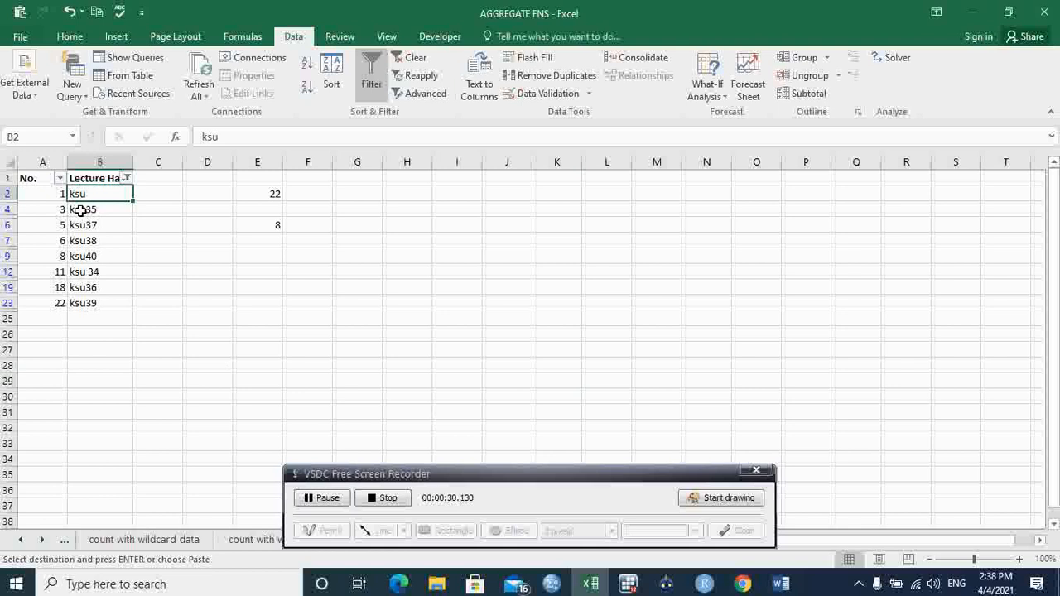
left_click(78, 211)
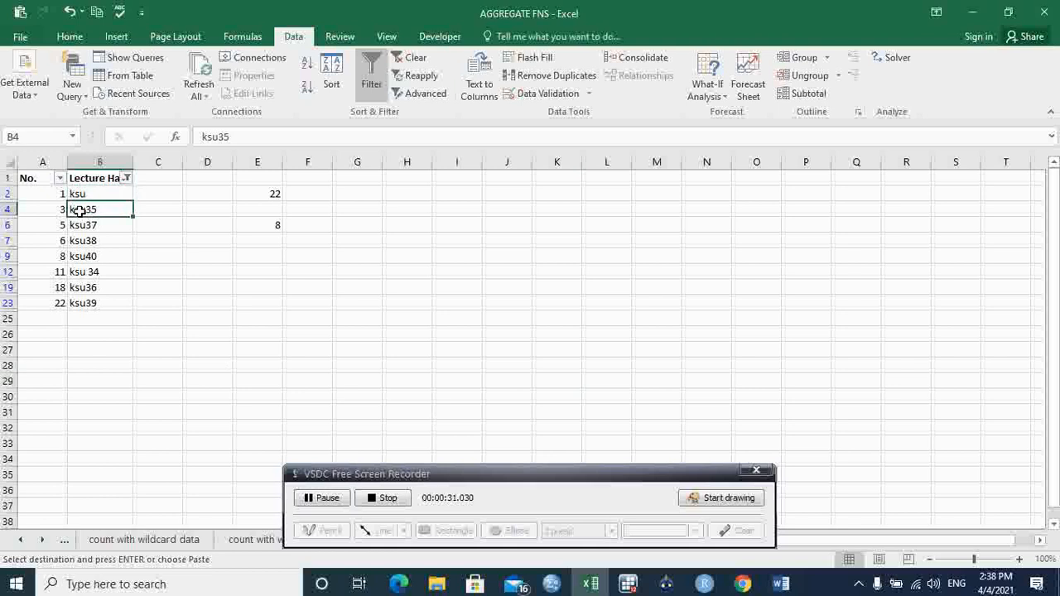
left_click(121, 240)
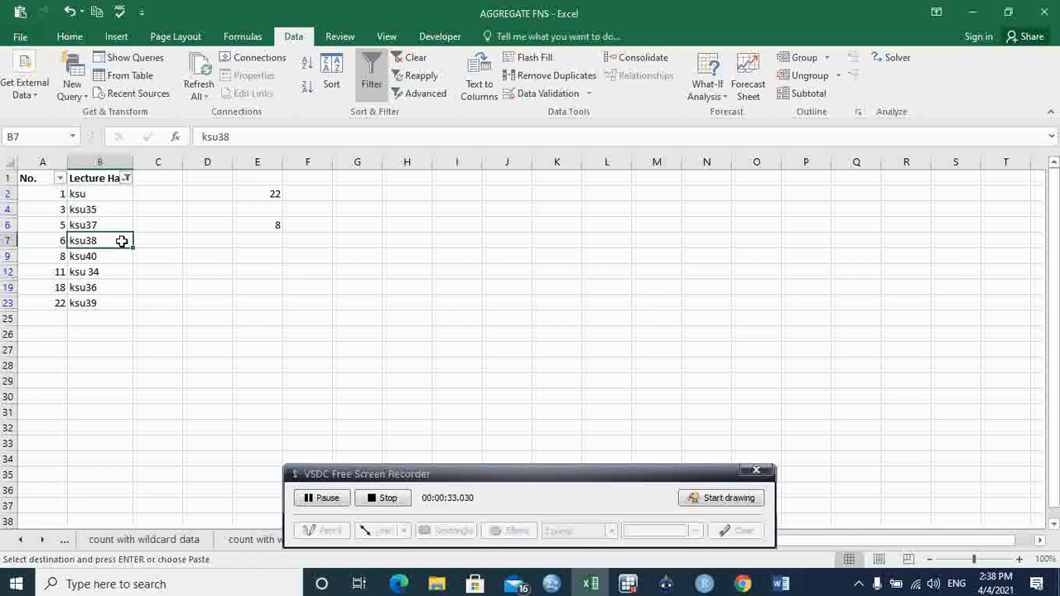
left_click(273, 225)
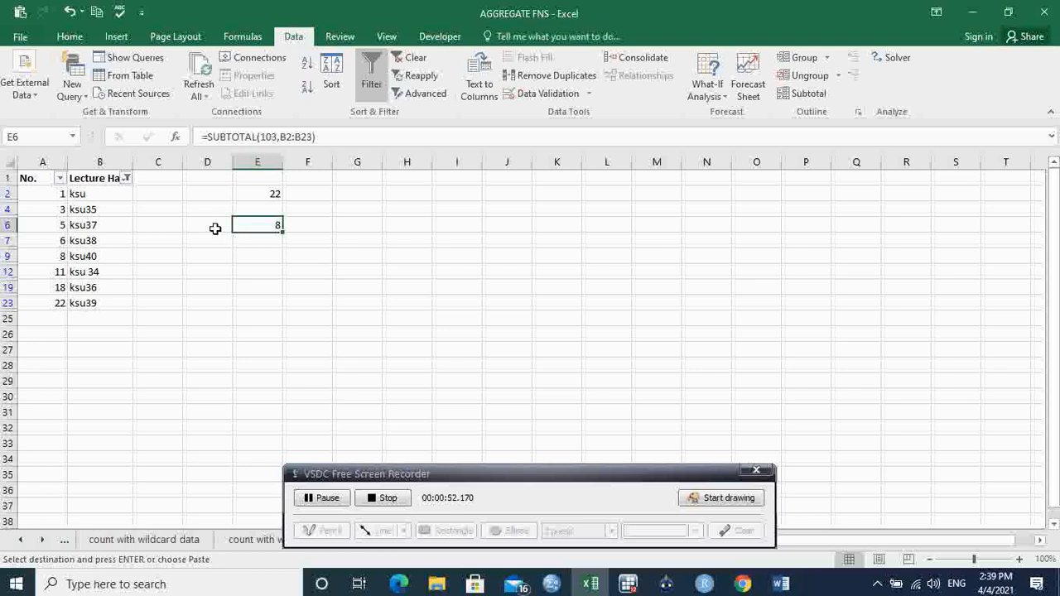
left_click(374, 257)
left_click(275, 223)
- Clear the Lecture Hall column's filter, check the subtotal in E6, and undo the clearing
left_click(127, 179)
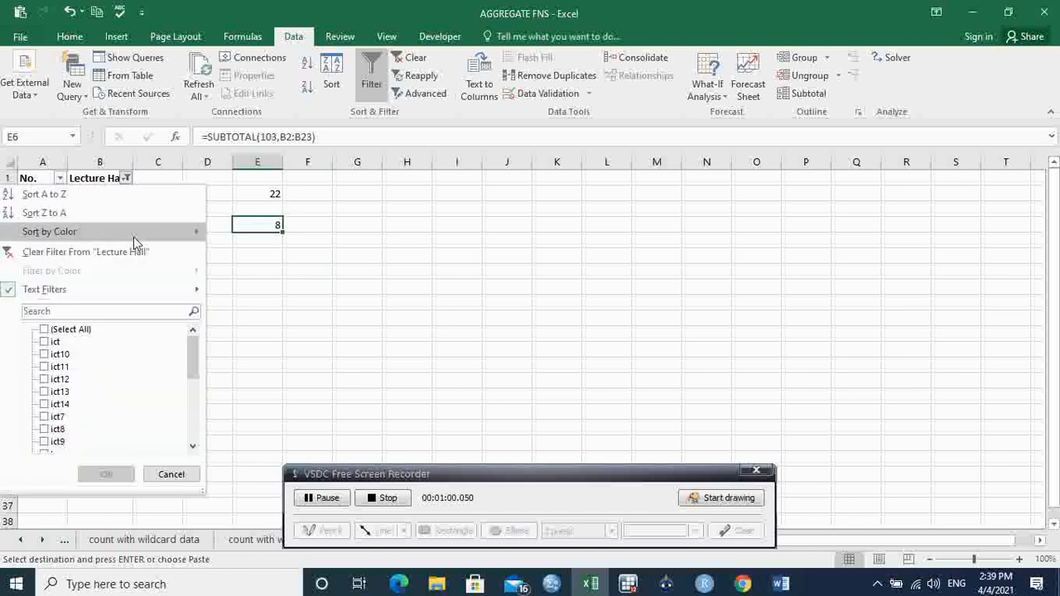
left_click(86, 254)
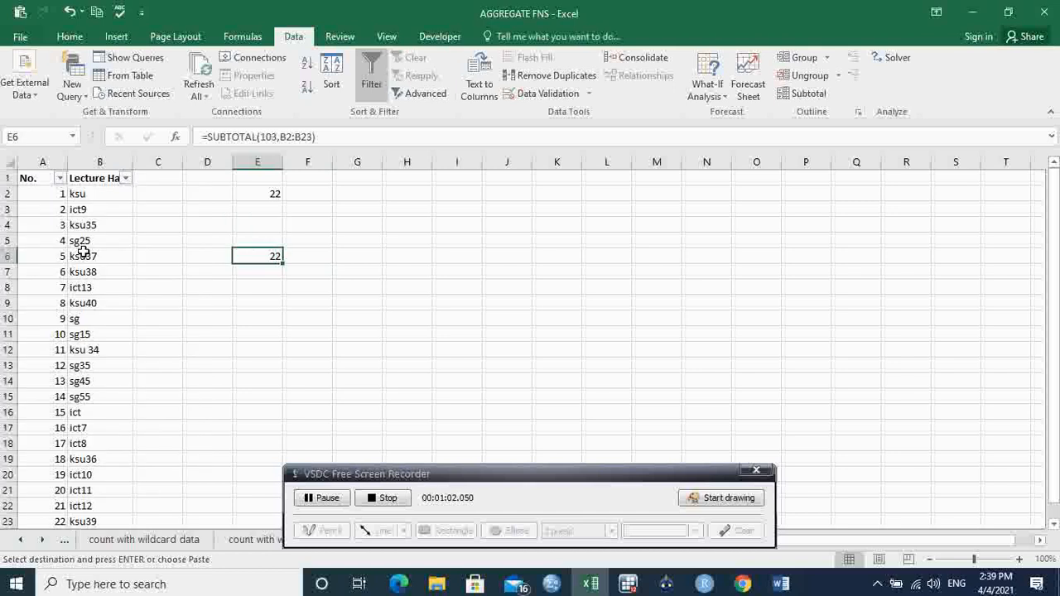
key("ctrl+c")
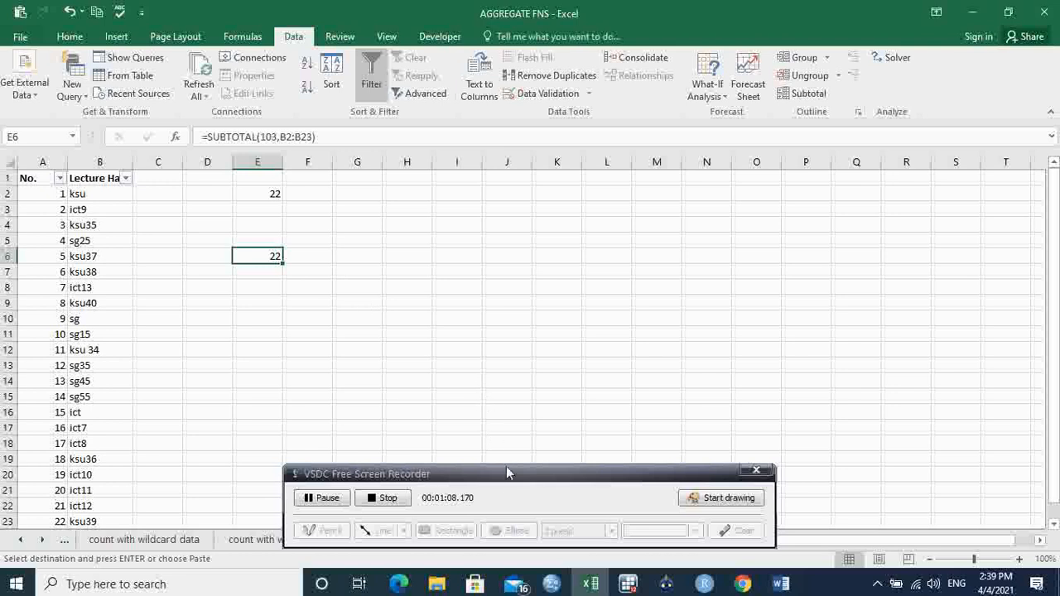
left_click_drag(510, 479, 442, 443)
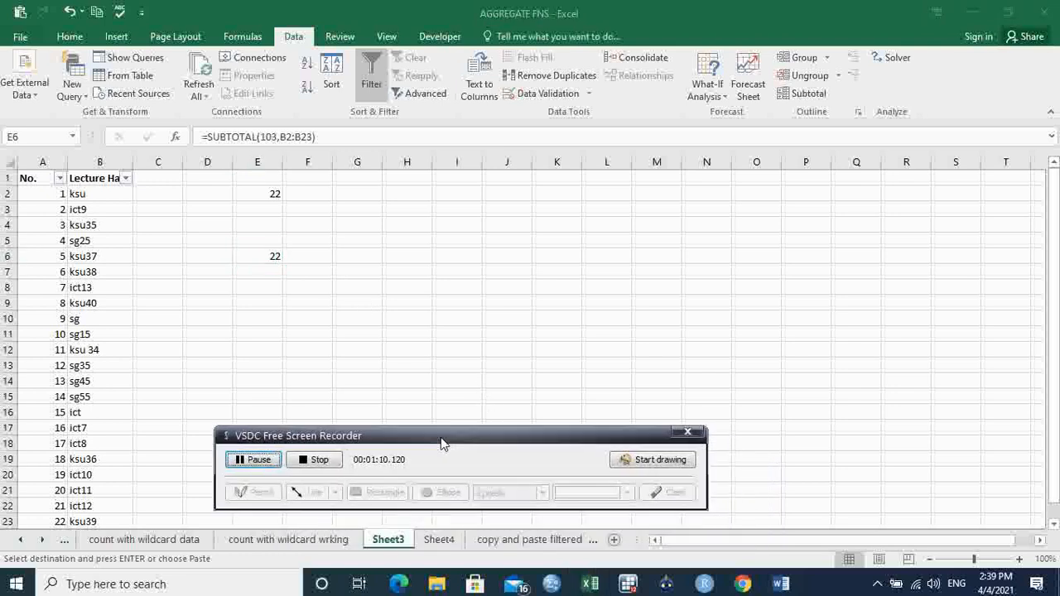
left_click(263, 264)
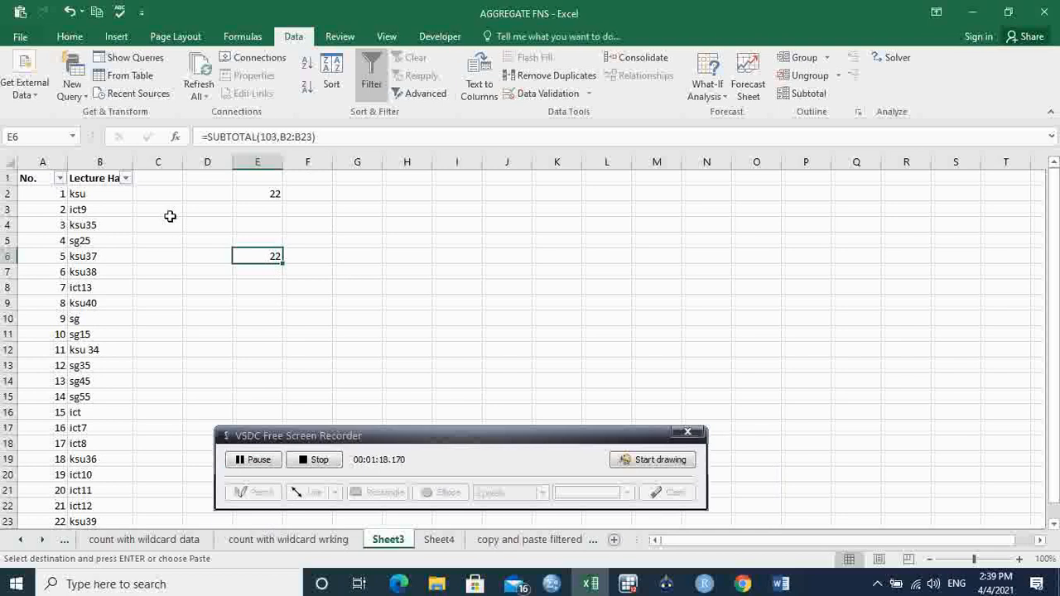
left_click(71, 13)
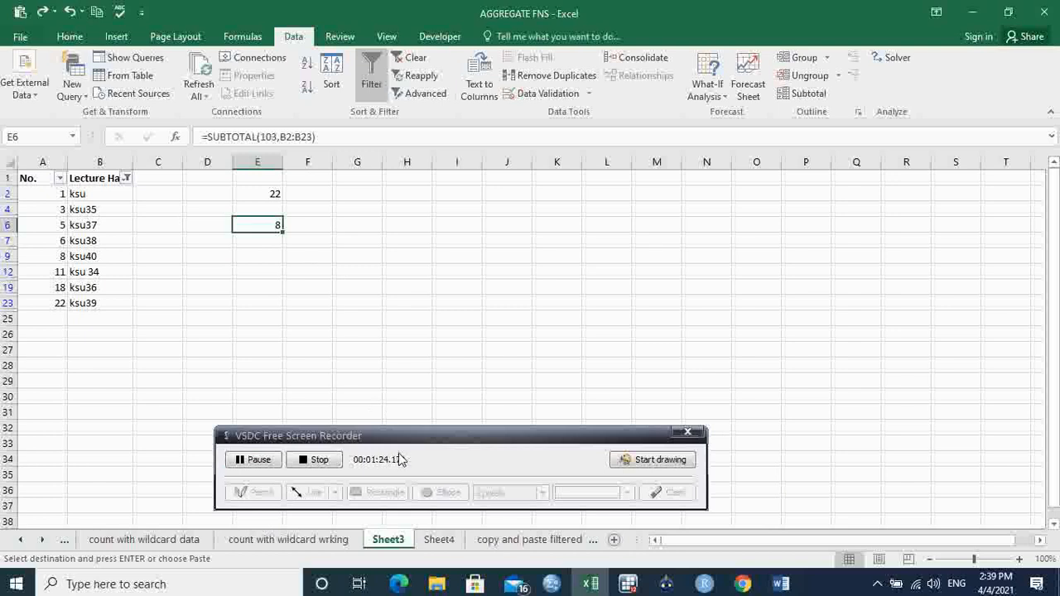
- Switch to Sheet4 and review the wildcard criteria ksu*, *ksu and *ksu* in D2:D4
left_click(439, 539)
left_click(378, 301)
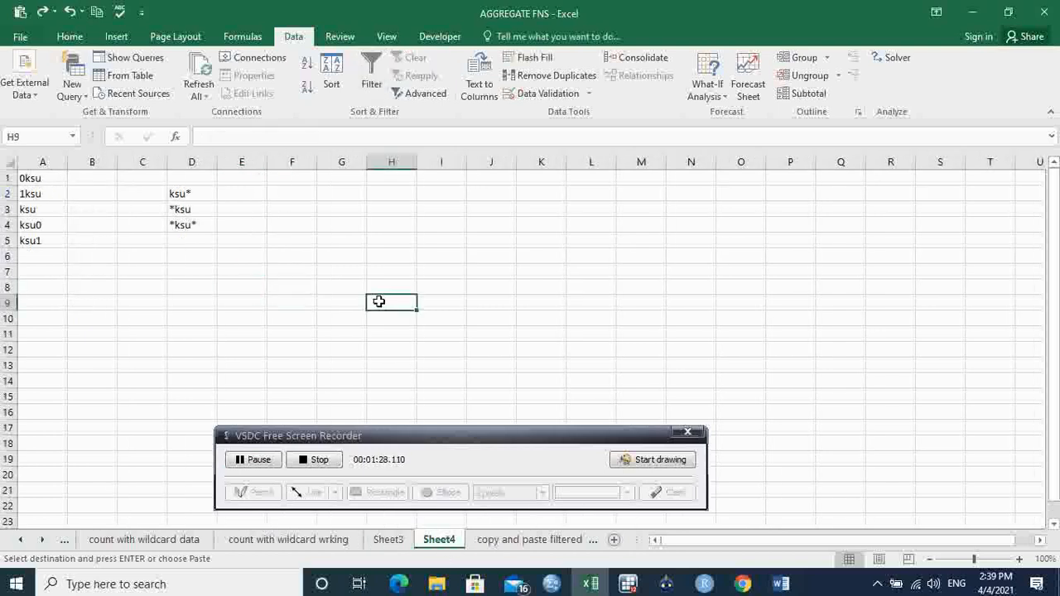
left_click(203, 195)
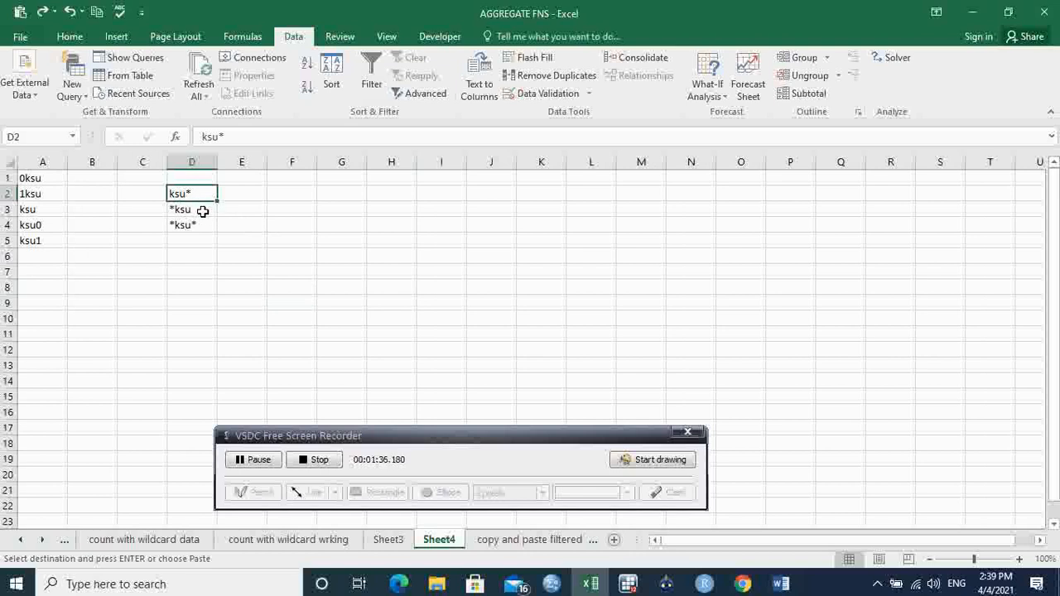
left_click(201, 208)
left_click(203, 224)
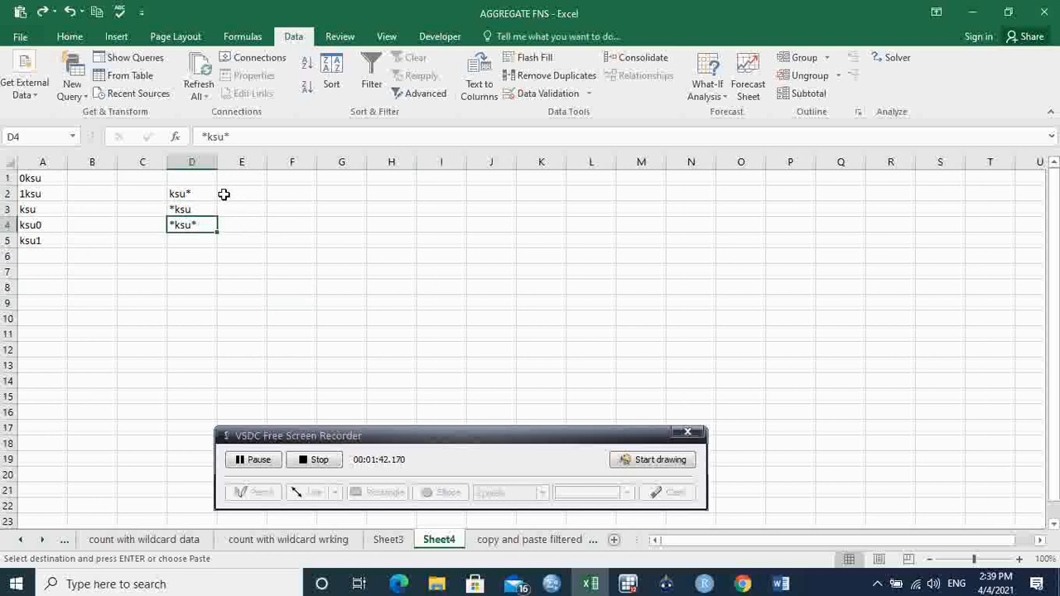
left_click(200, 196)
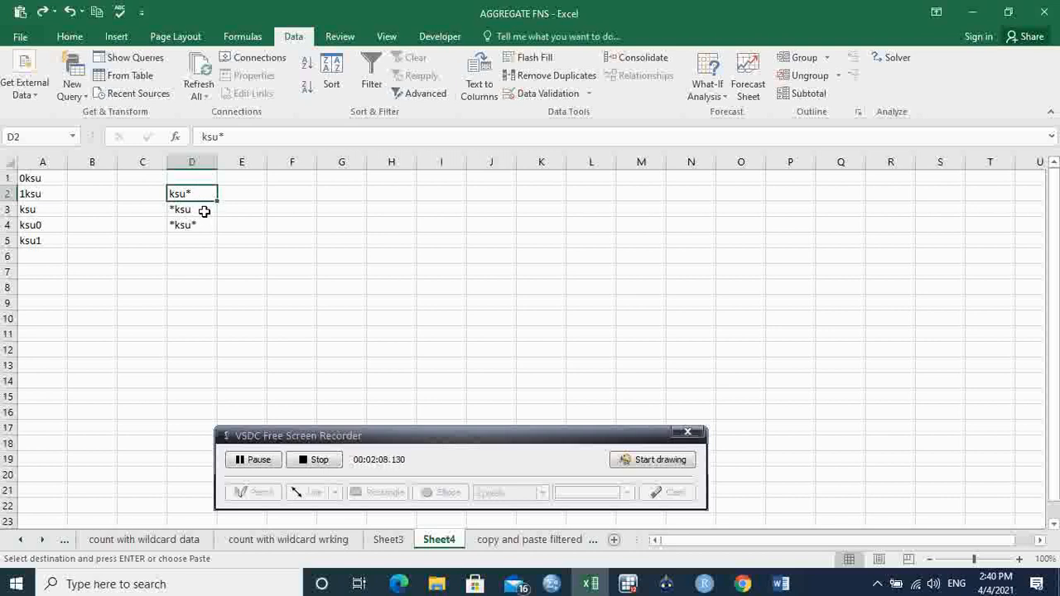
left_click(197, 210)
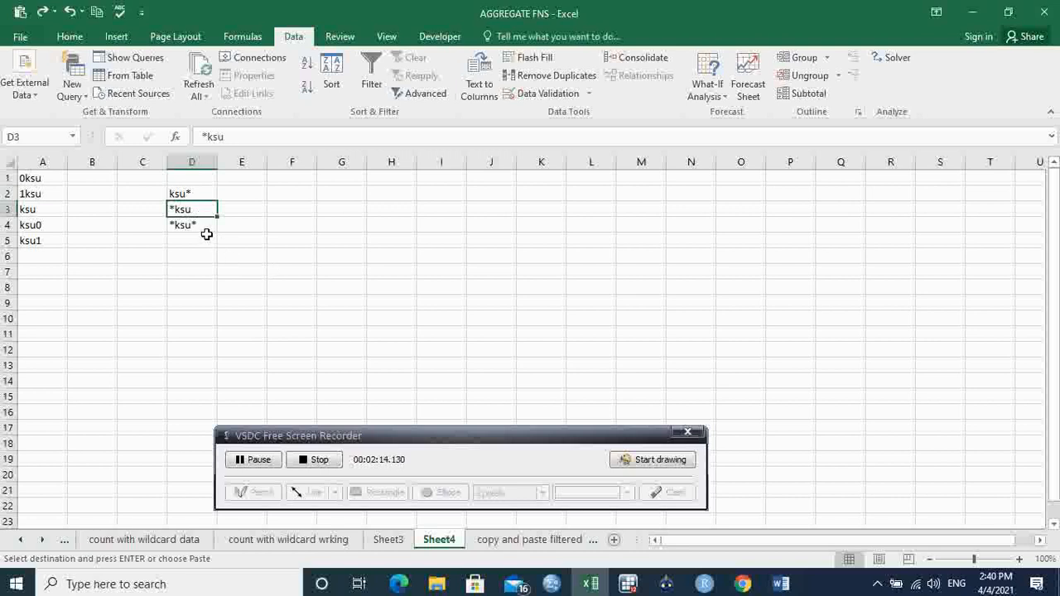
left_click(205, 225)
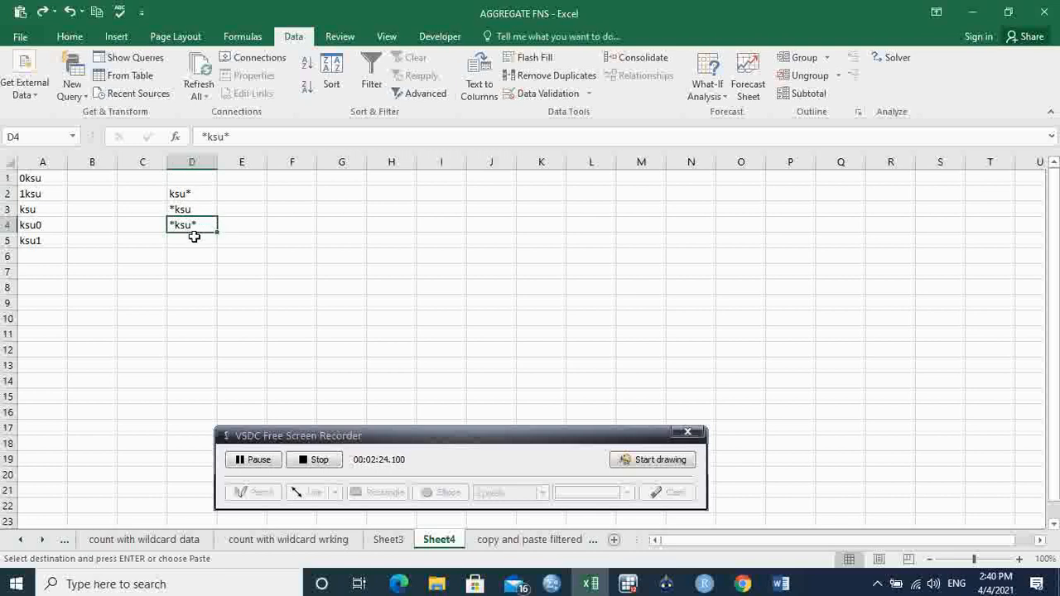
- Enter =COUNTIF(A1:A5,D2) in E2 to count the entries matching the ksu* pattern
left_click(243, 196)
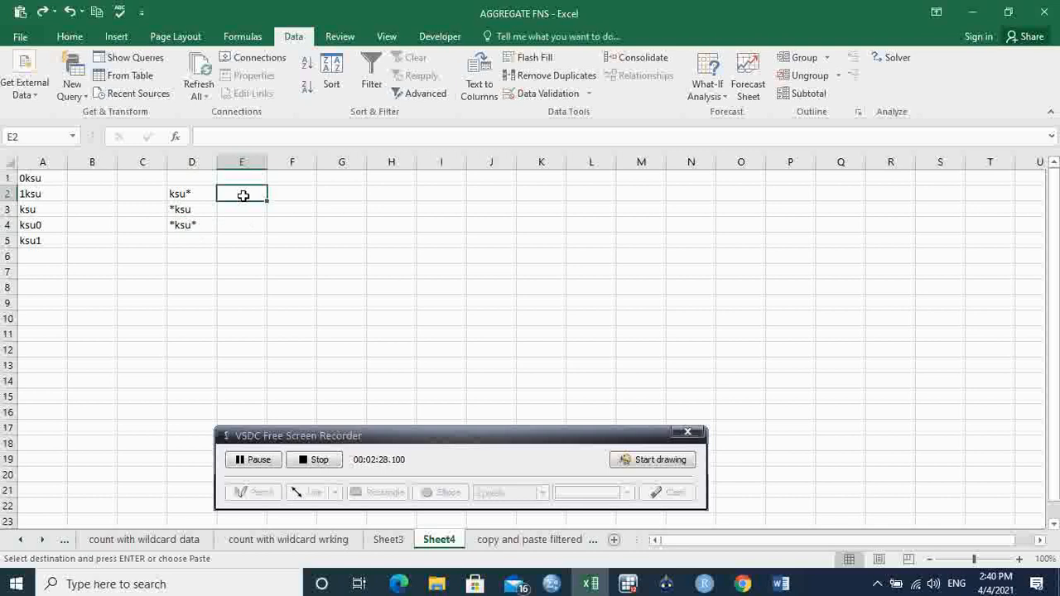
type("=")
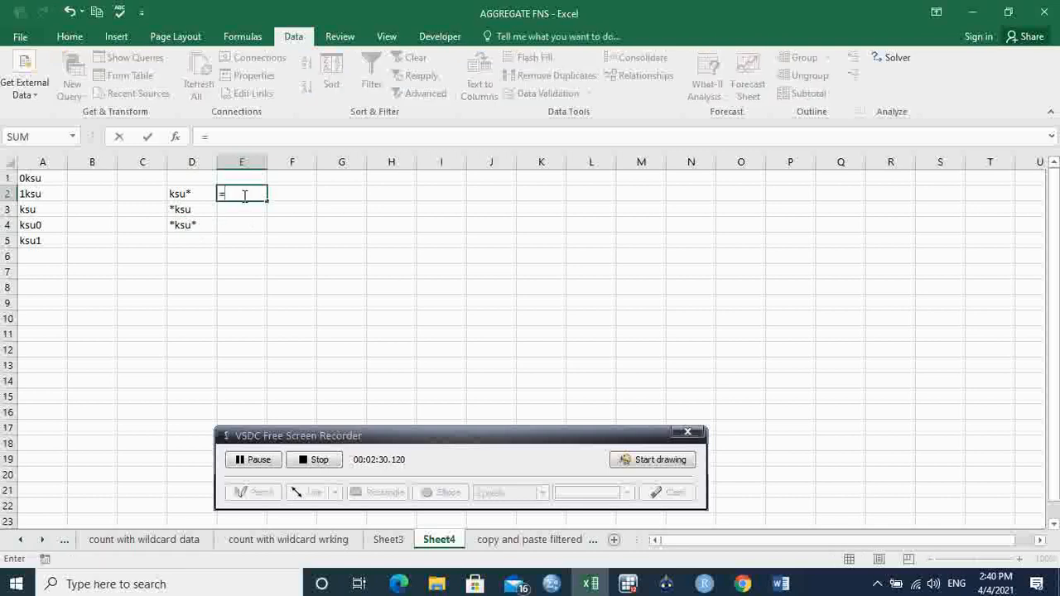
type("cou")
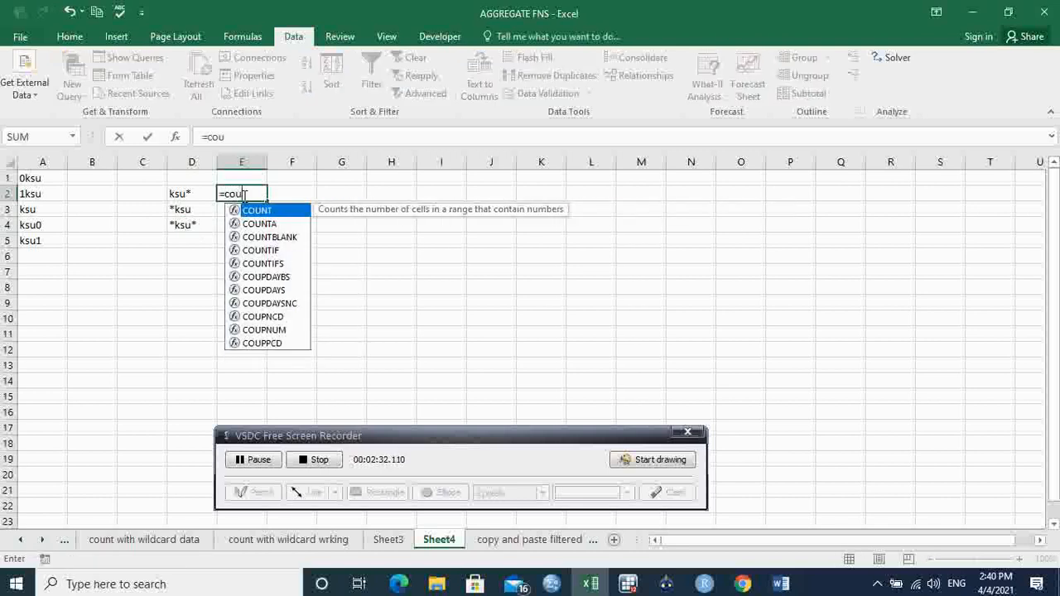
type("nt")
key("Down")
key("Down")
key("Down")
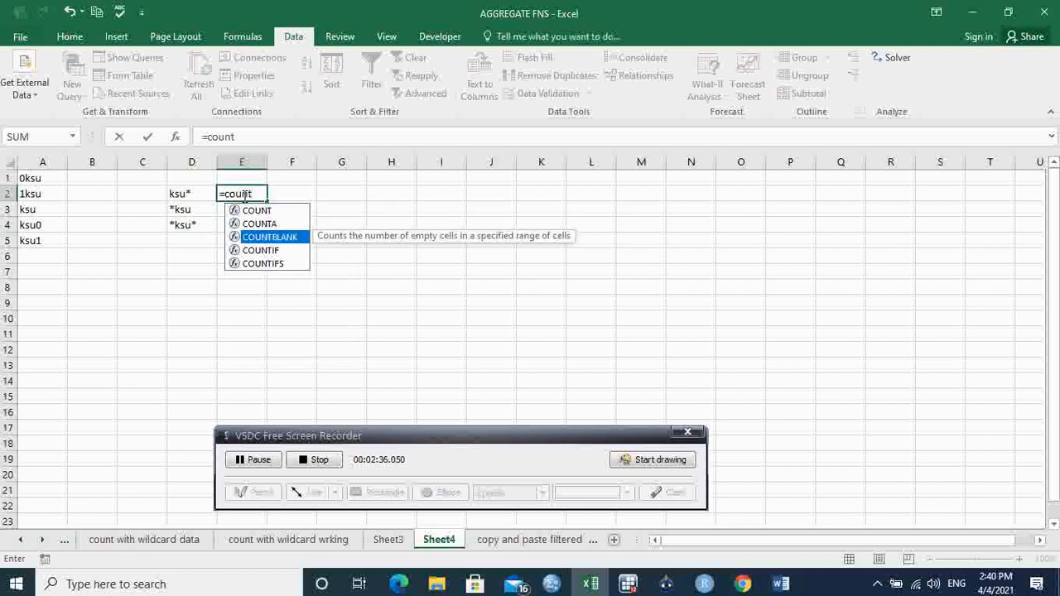
key("Tab")
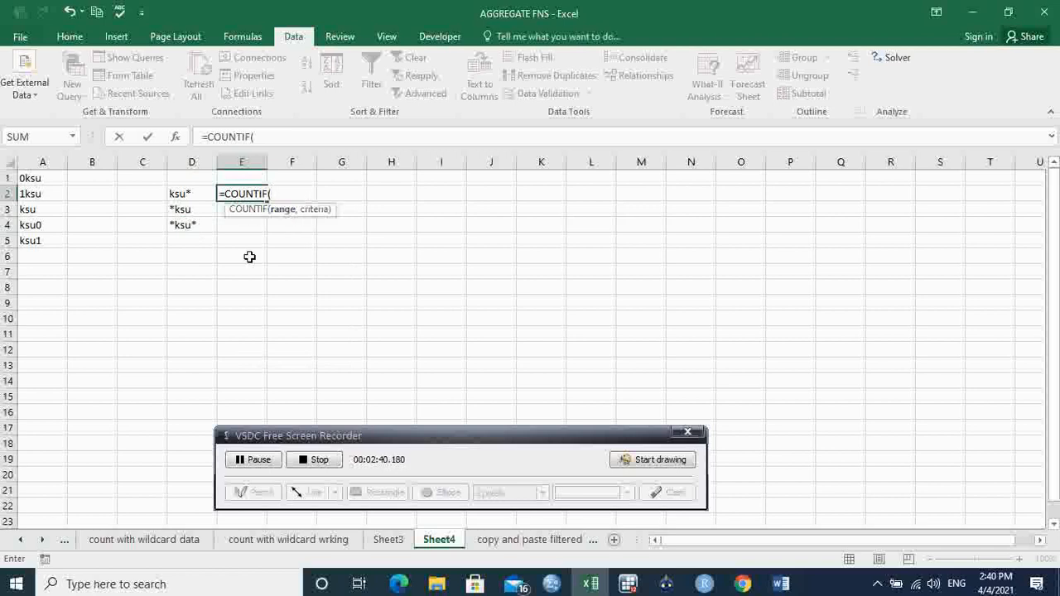
left_click_drag(51, 177, 52, 238)
type(",")
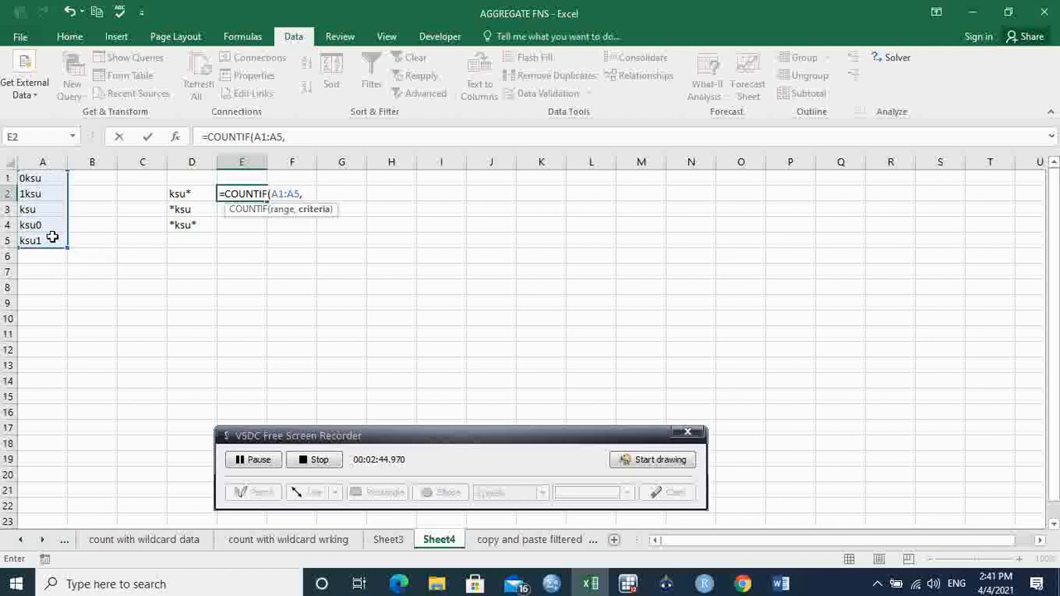
left_click(182, 193)
key("Return")
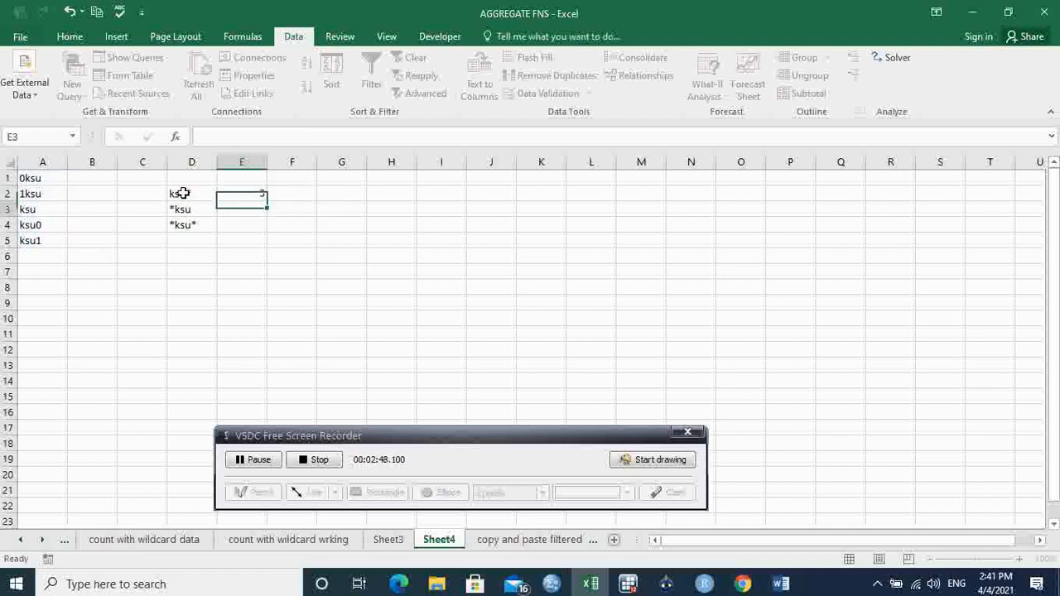
- Compare the COUNTIF formula in E2 and its ksu* criterion with the matching entries in column A
left_click(257, 193)
left_click_drag(33, 179, 52, 240)
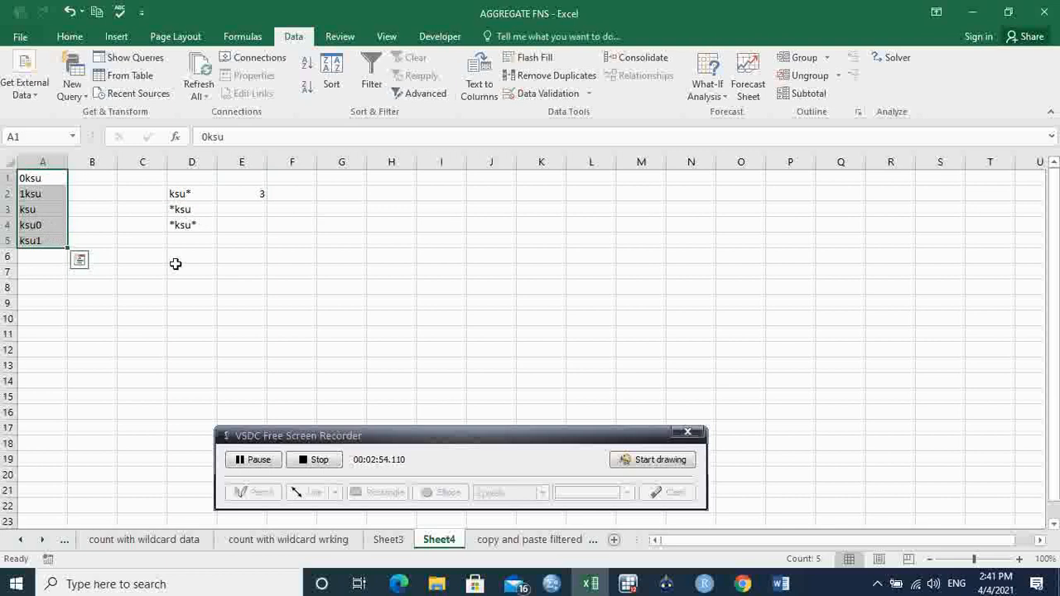
left_click(270, 269)
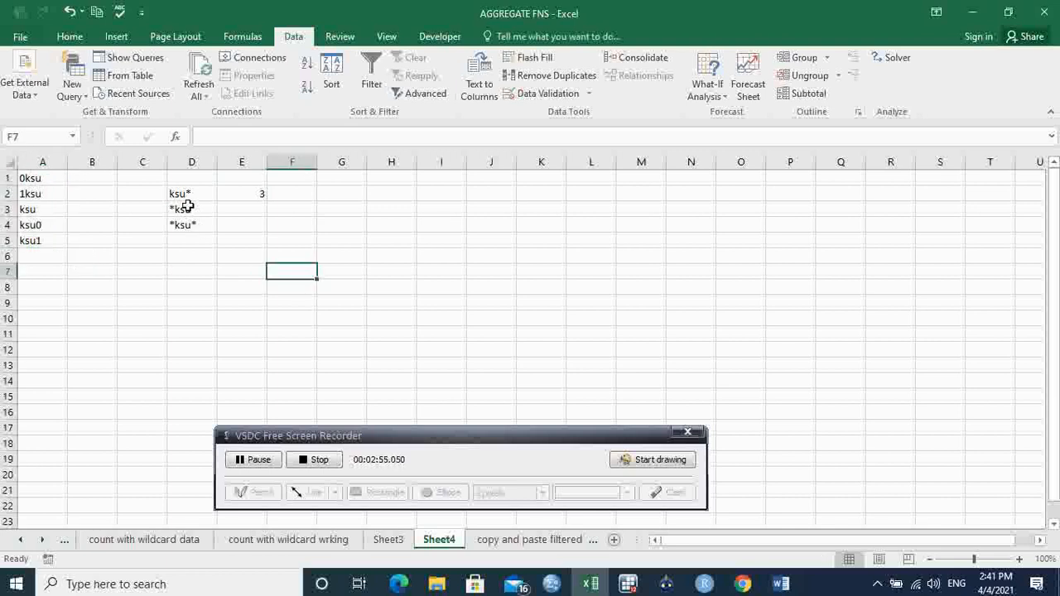
left_click(252, 194)
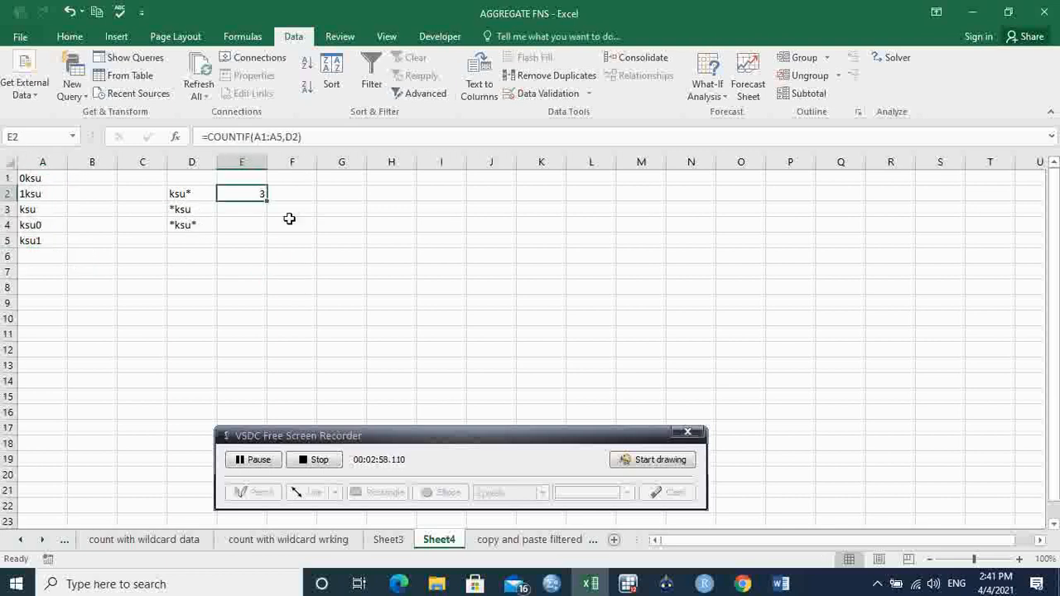
left_click(185, 194)
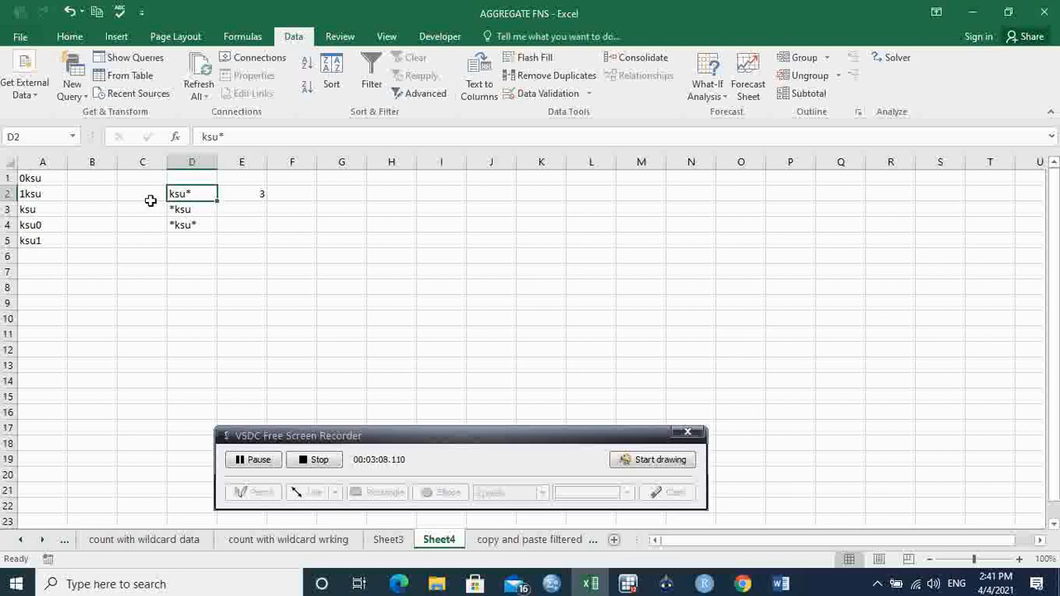
left_click(48, 211)
left_click(49, 224)
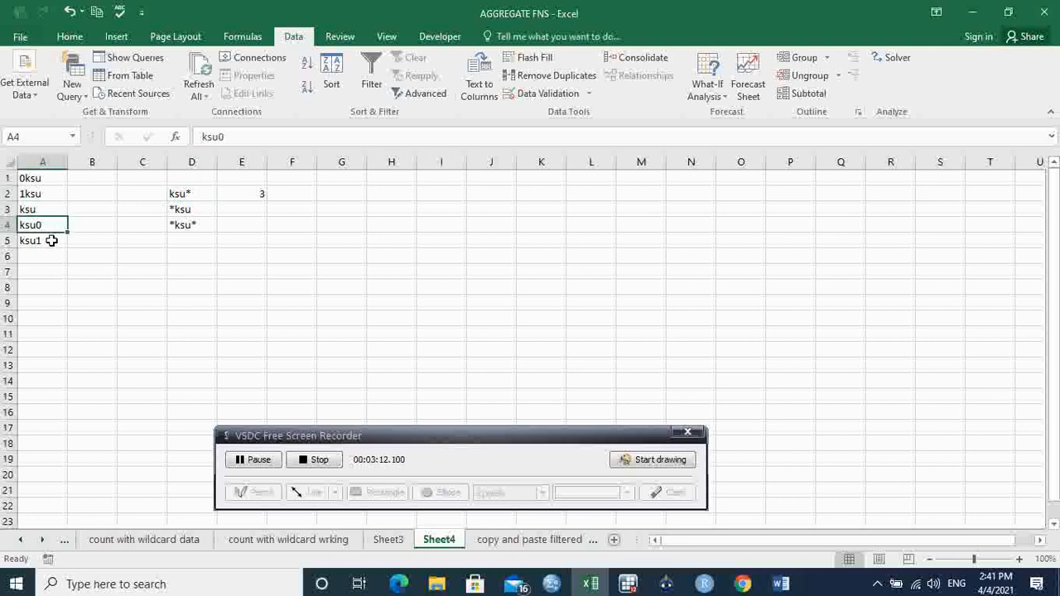
left_click(52, 238)
- Delete ksu0 from A4, check the count in E2, and undo the deletion
left_click(50, 226)
key("Delete")
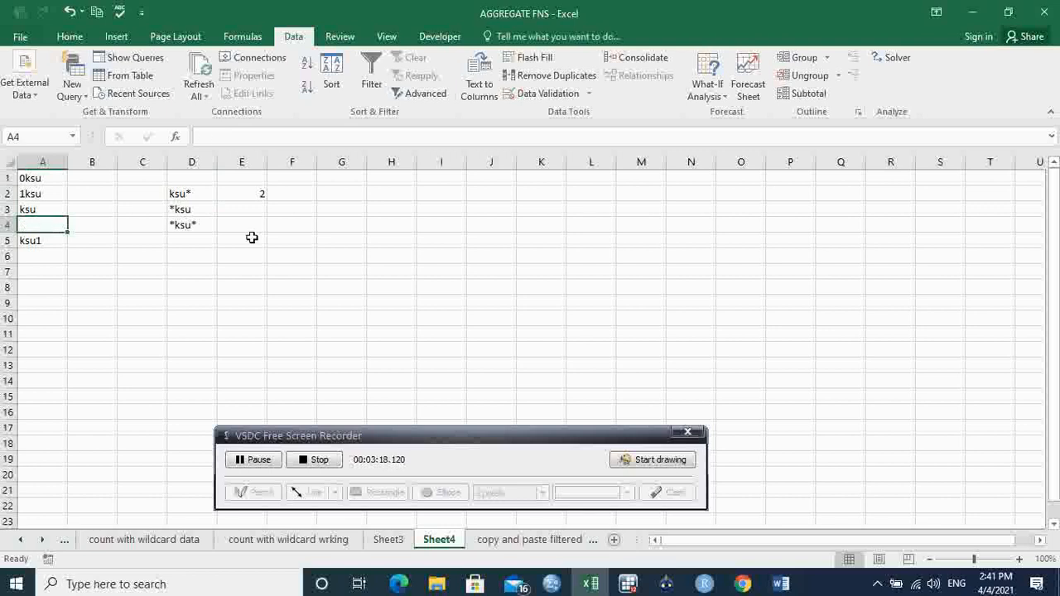
left_click(276, 224)
left_click(258, 196)
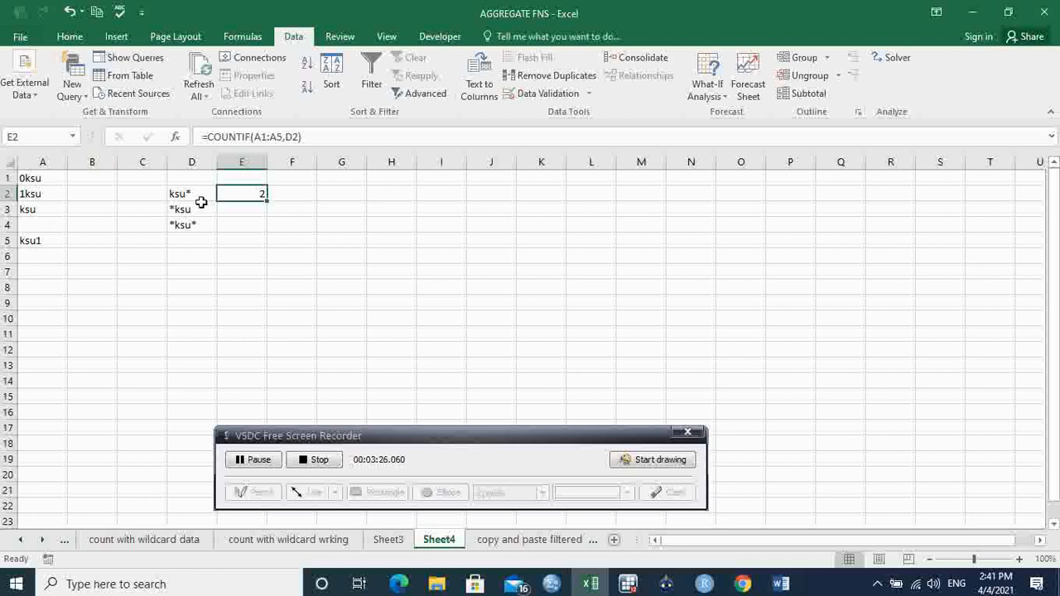
left_click(70, 12)
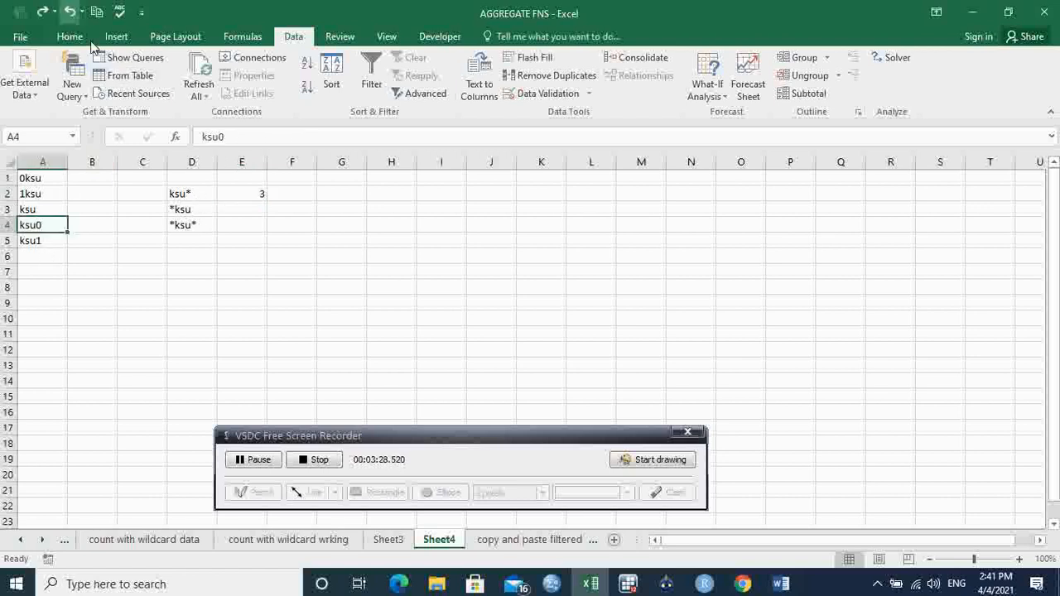
- Enter =COUNTIF(A1:A5,D3) in E3 to count the entries matching the *ksu pattern
left_click(246, 210)
type("=")
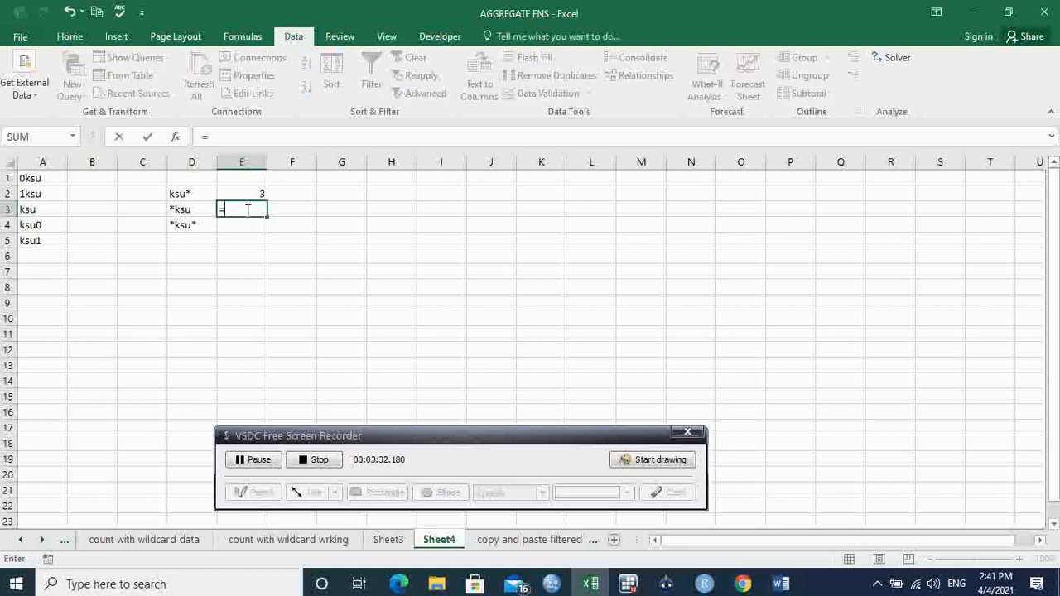
type("c")
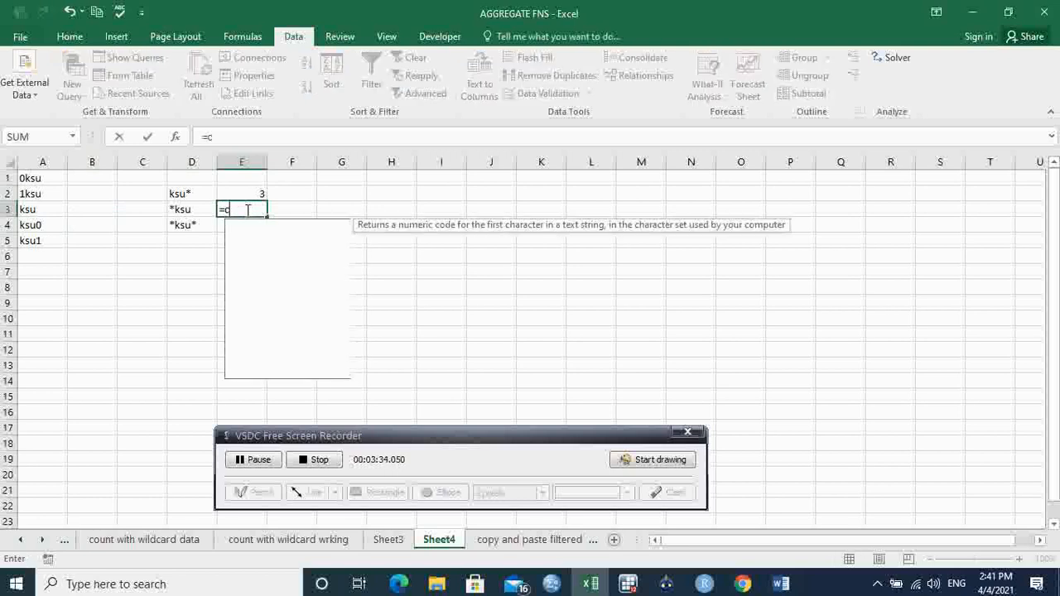
type("ount")
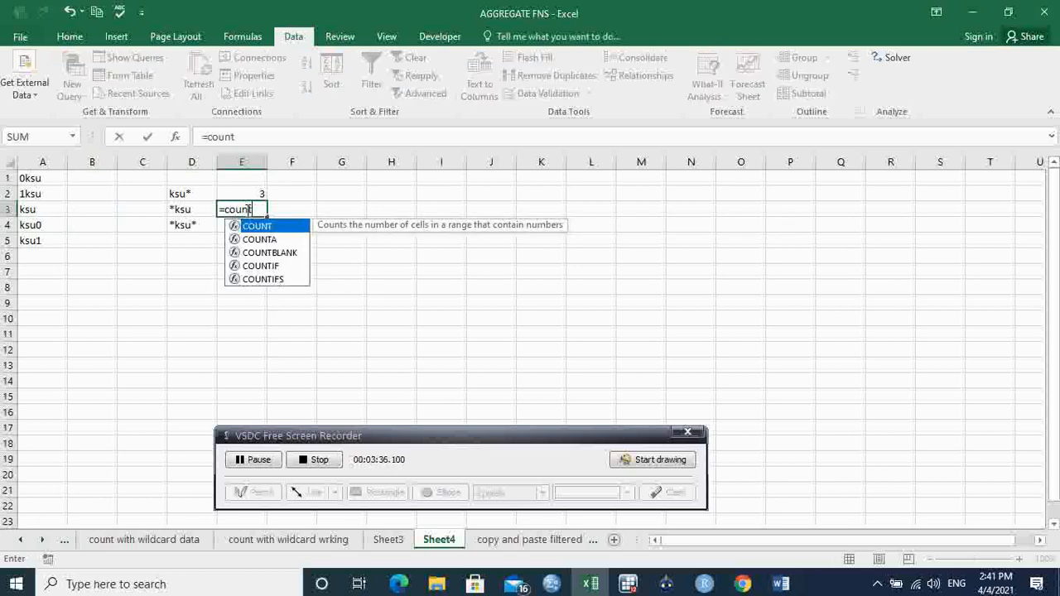
key("Down")
key("Down")
key("Down")
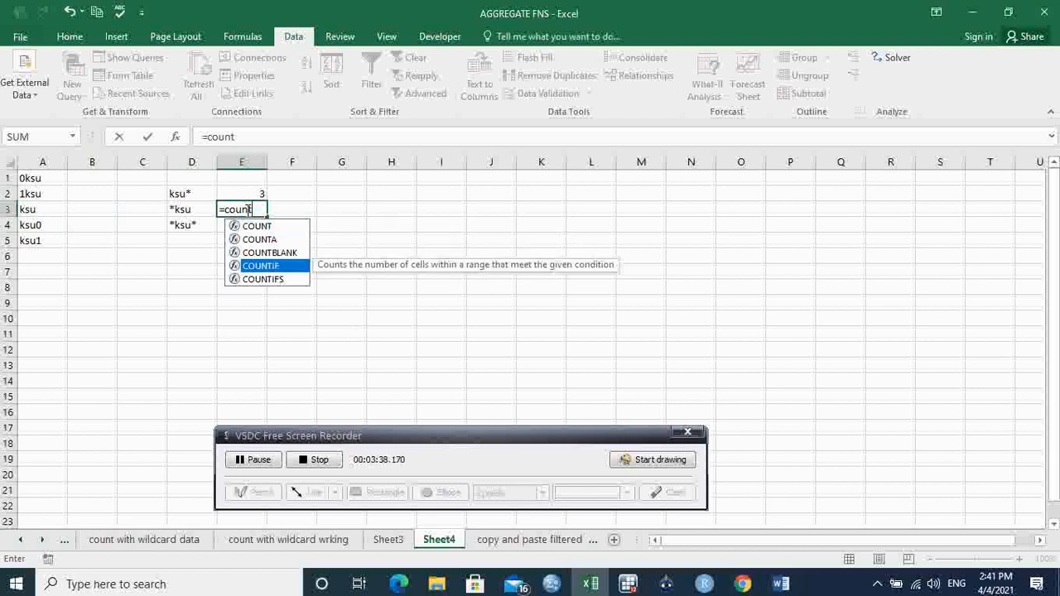
key("Tab")
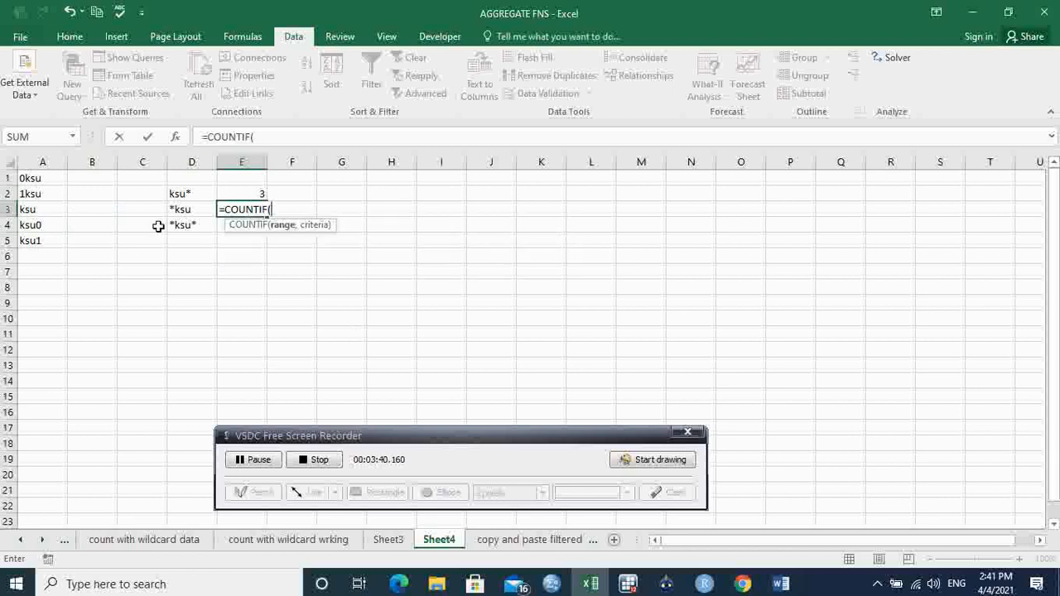
left_click_drag(51, 179, 52, 239)
type(",")
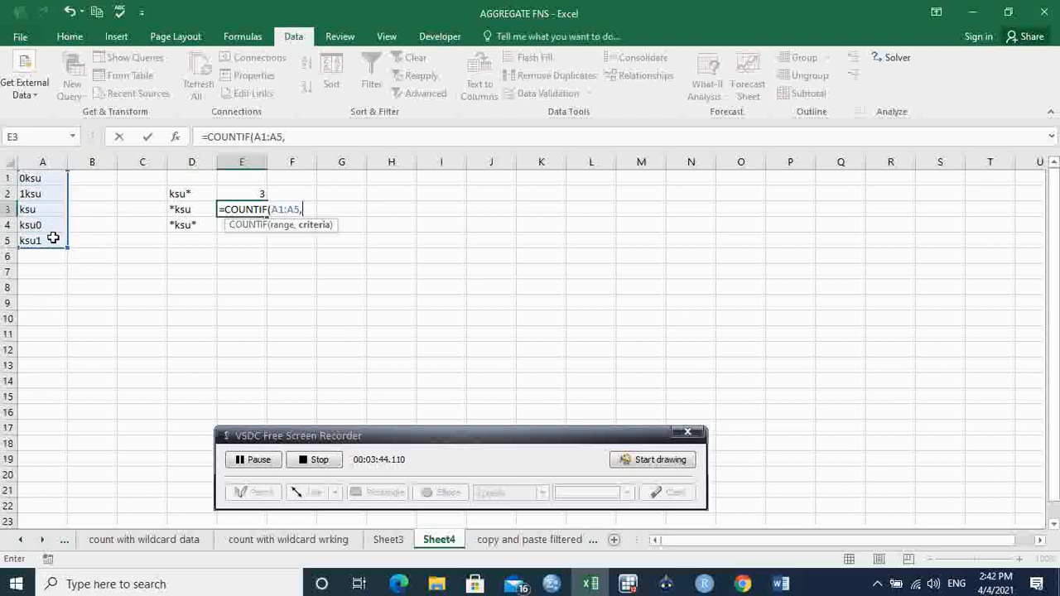
left_click(190, 211)
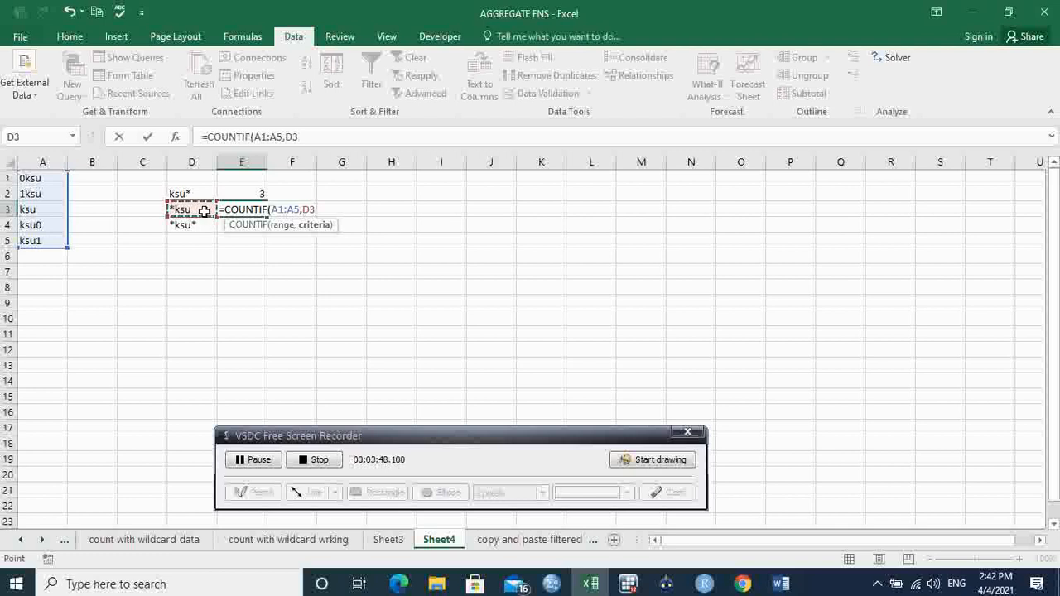
key("Return")
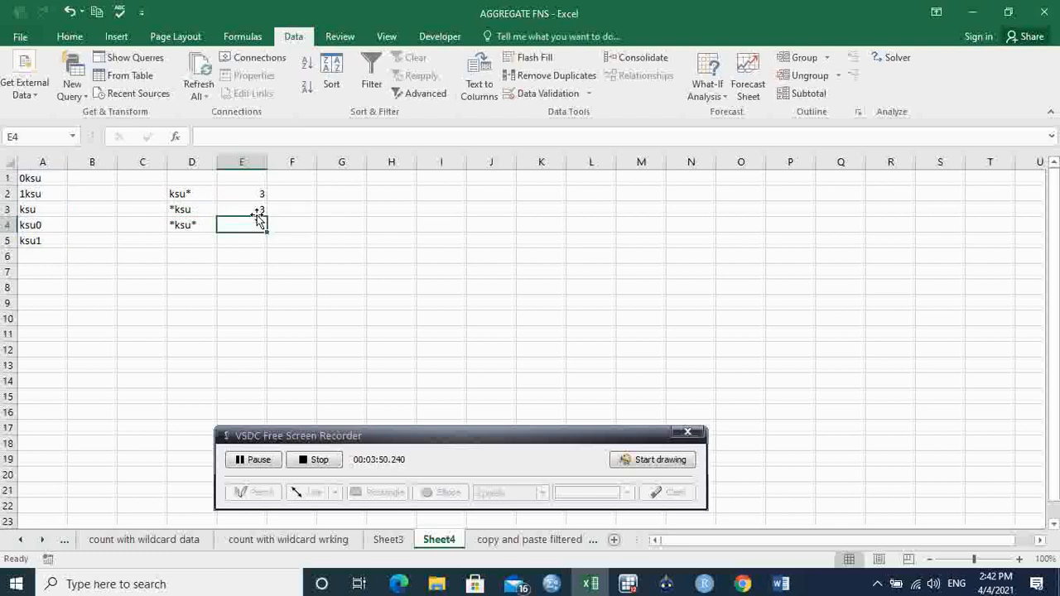
- Compare the COUNTIF formula in E3 with the entries ending in ksu in A1:A3
left_click(223, 208)
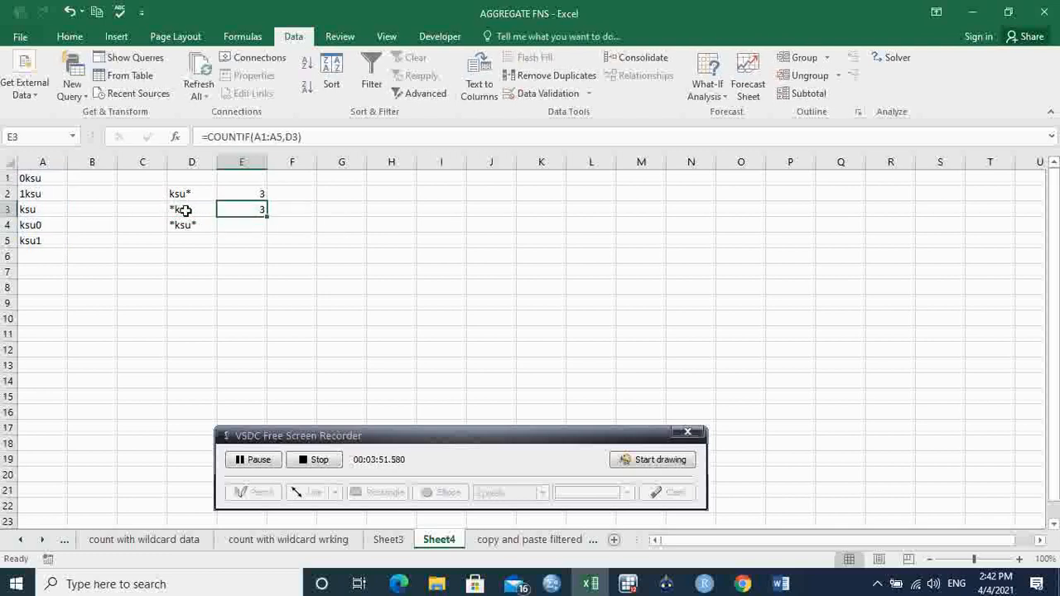
left_click(44, 181)
left_click(53, 192)
left_click(50, 212)
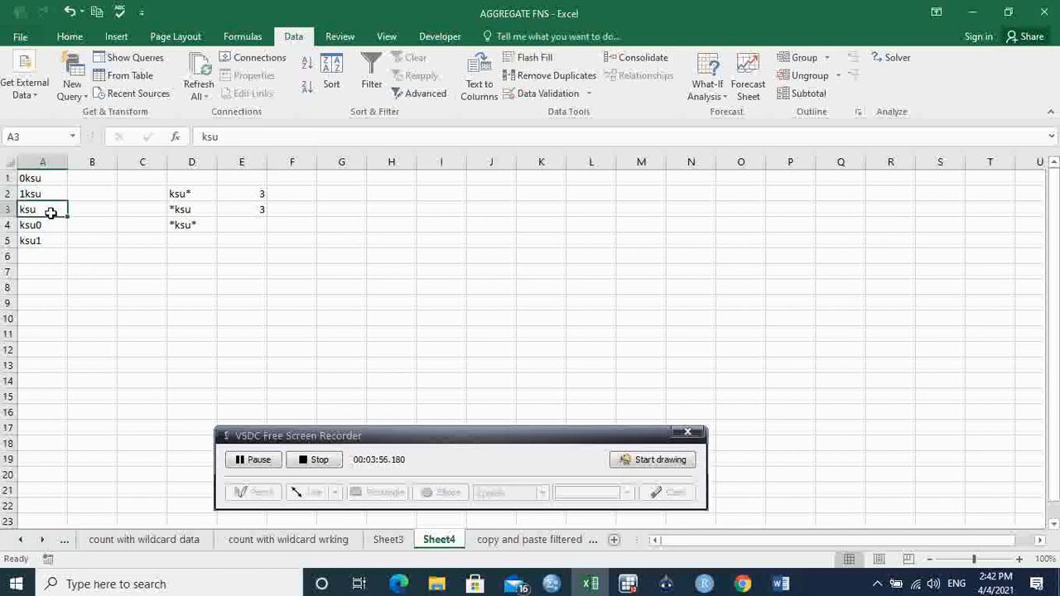
- Enter =COUNTIF(A1:A5,D4) in E4 to count the entries matching the *ksu* pattern
left_click(249, 224)
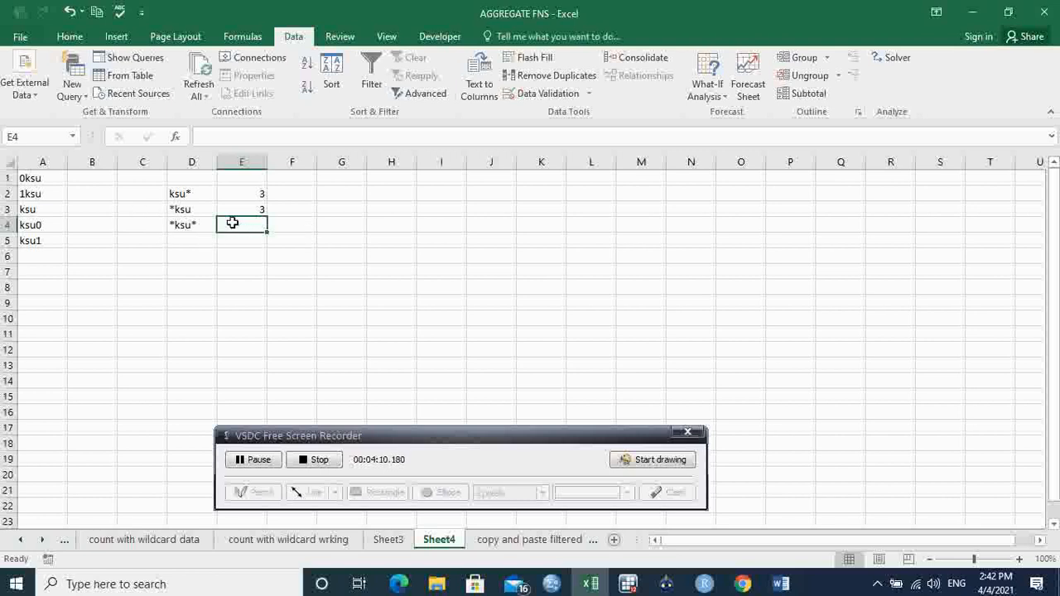
type("=")
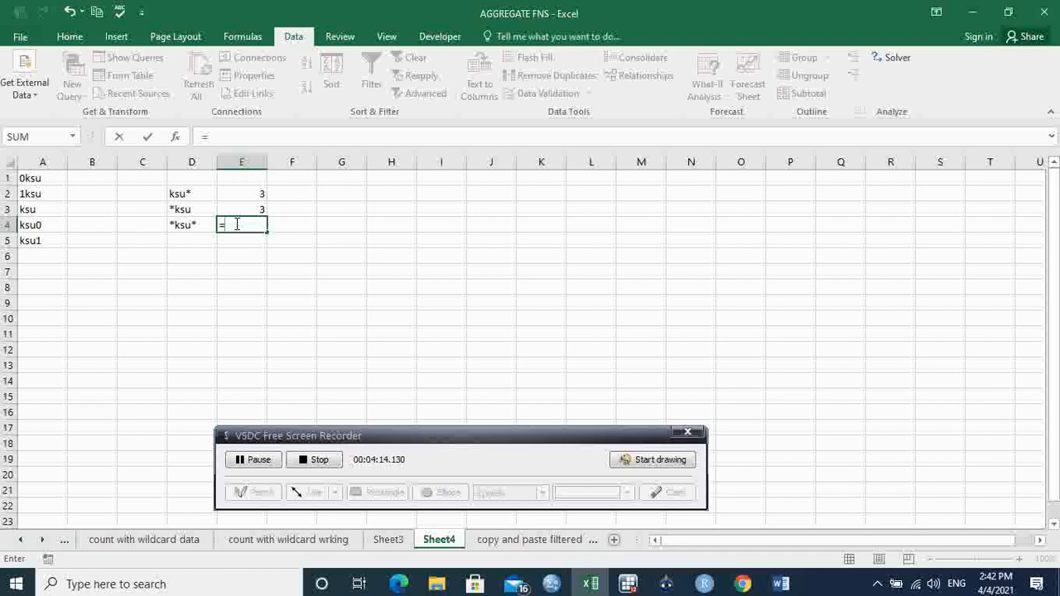
type("coun")
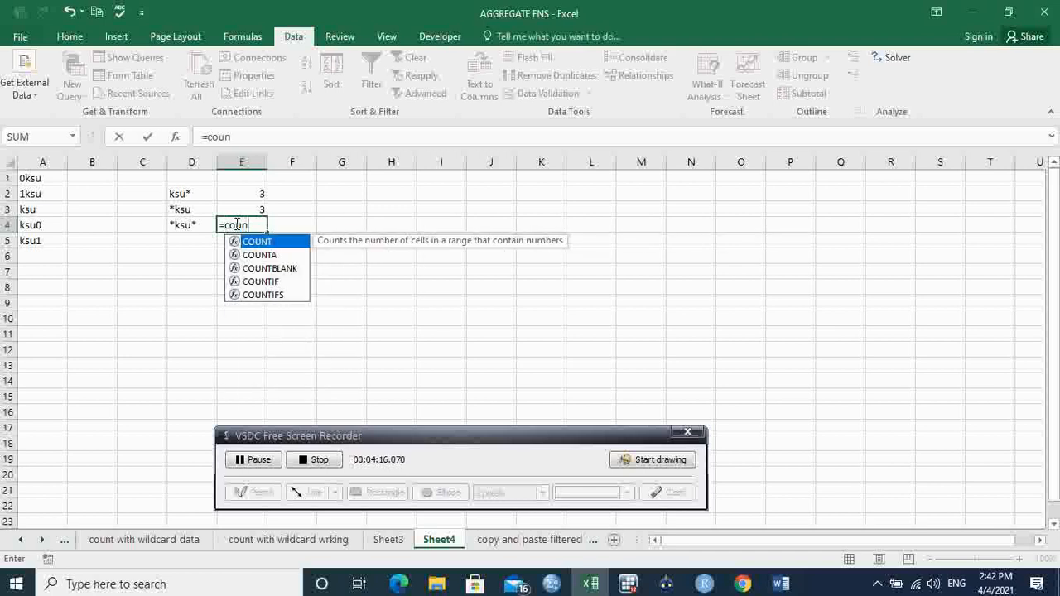
key("Down")
key("Down")
key("Down")
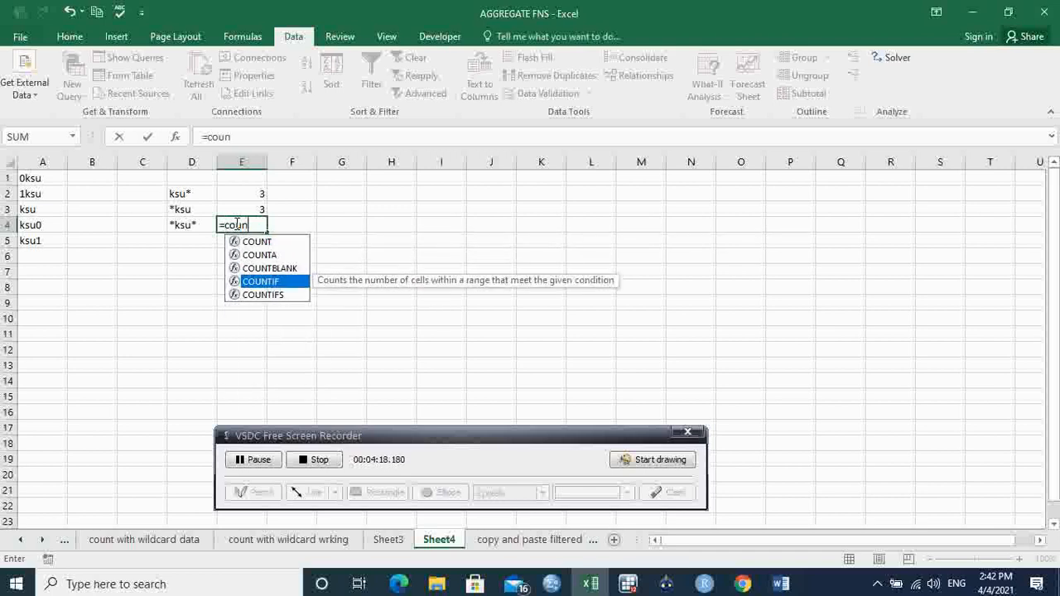
key("Tab")
left_click_drag(50, 178, 53, 239)
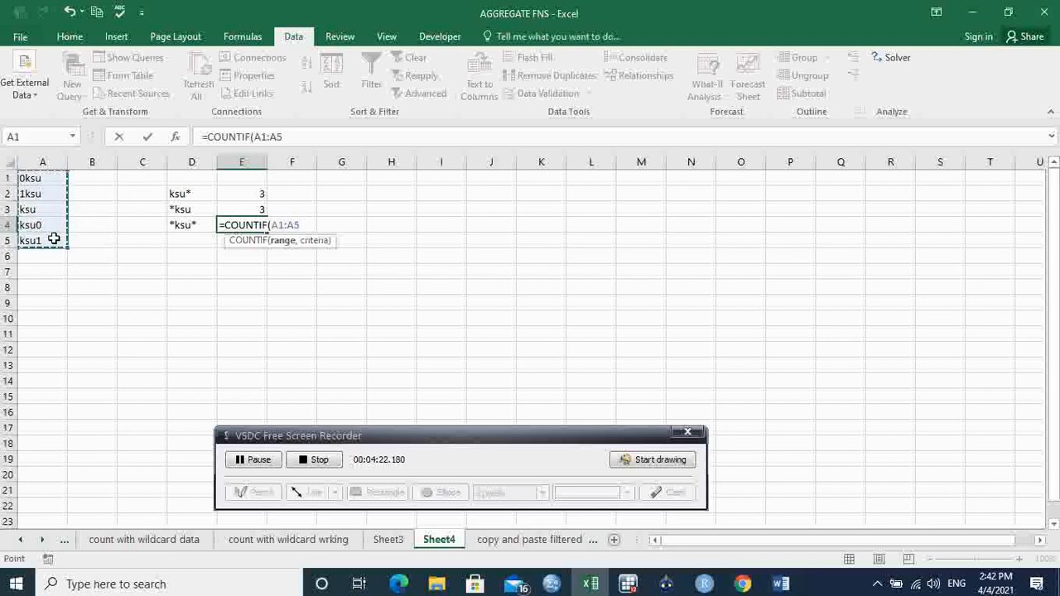
type(",")
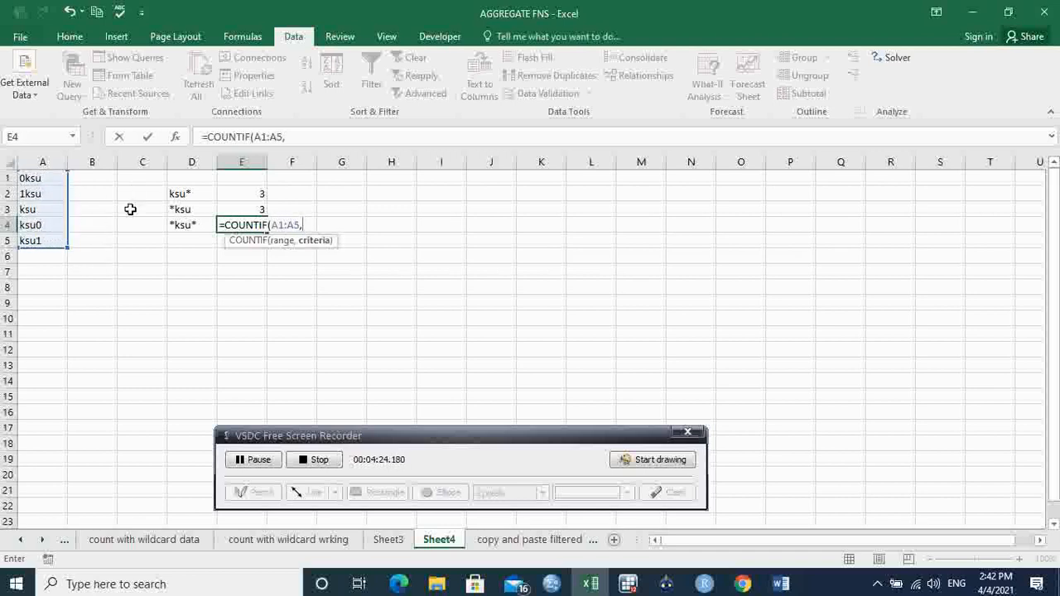
left_click(184, 227)
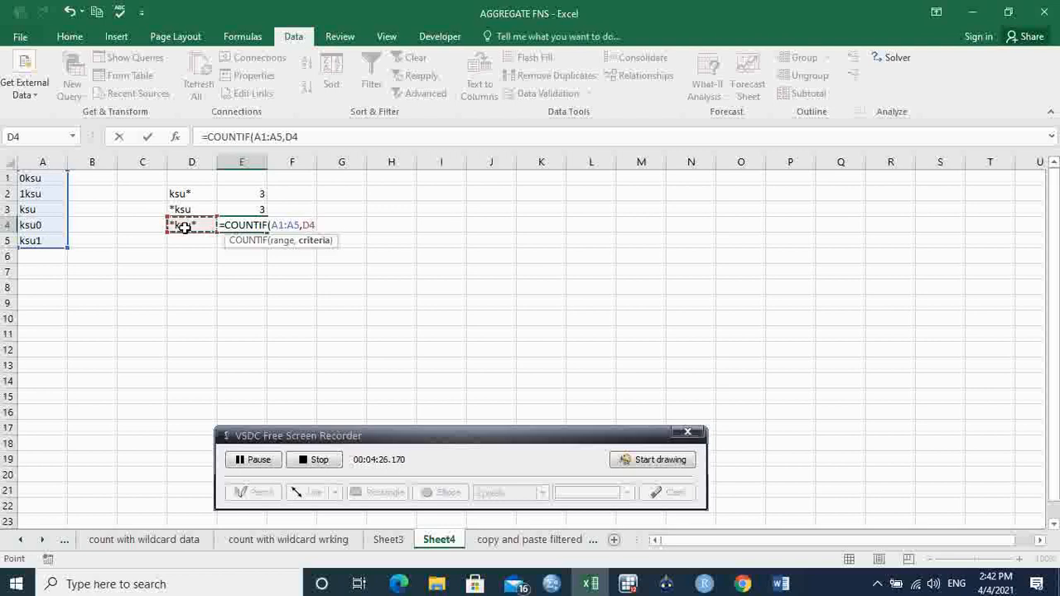
key("Return")
- Check the COUNTIF formula in E4 against the entries containing ksu in A1:A5
left_click(233, 225)
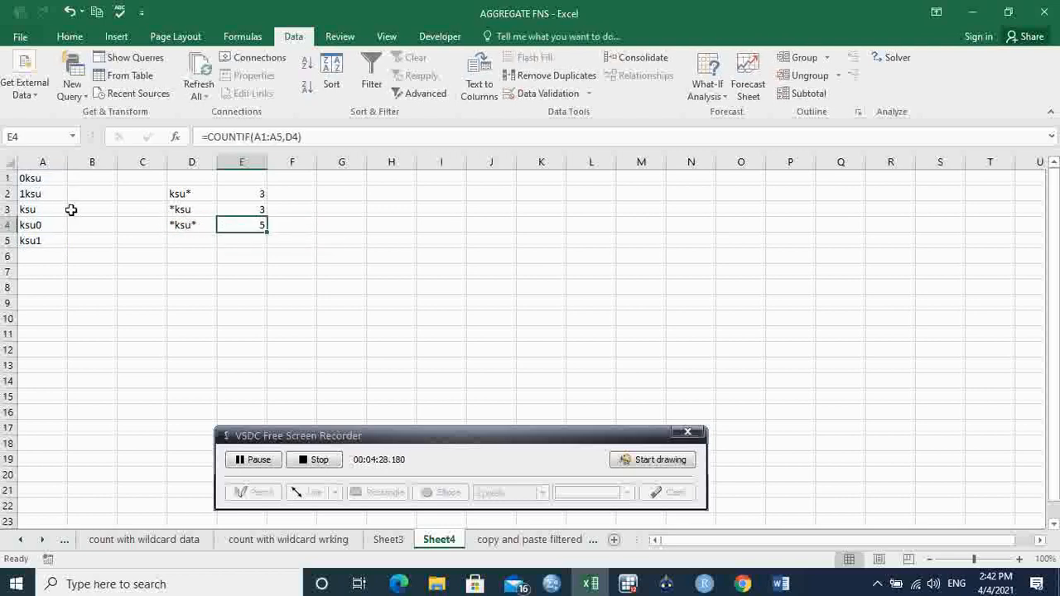
left_click(38, 180)
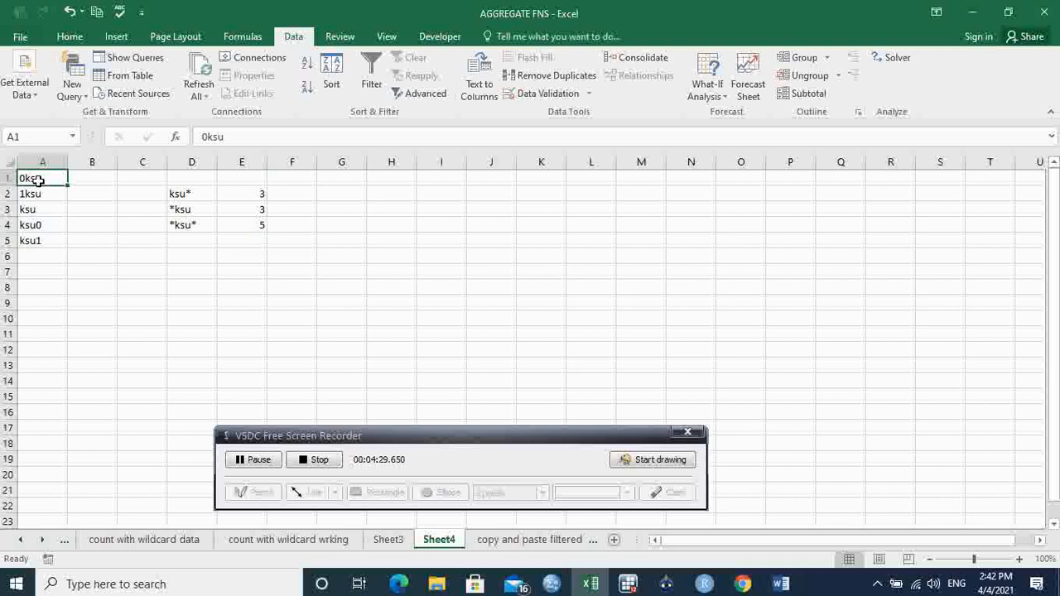
left_click(35, 243)
left_click_drag(36, 243, 47, 176)
left_click(121, 235)
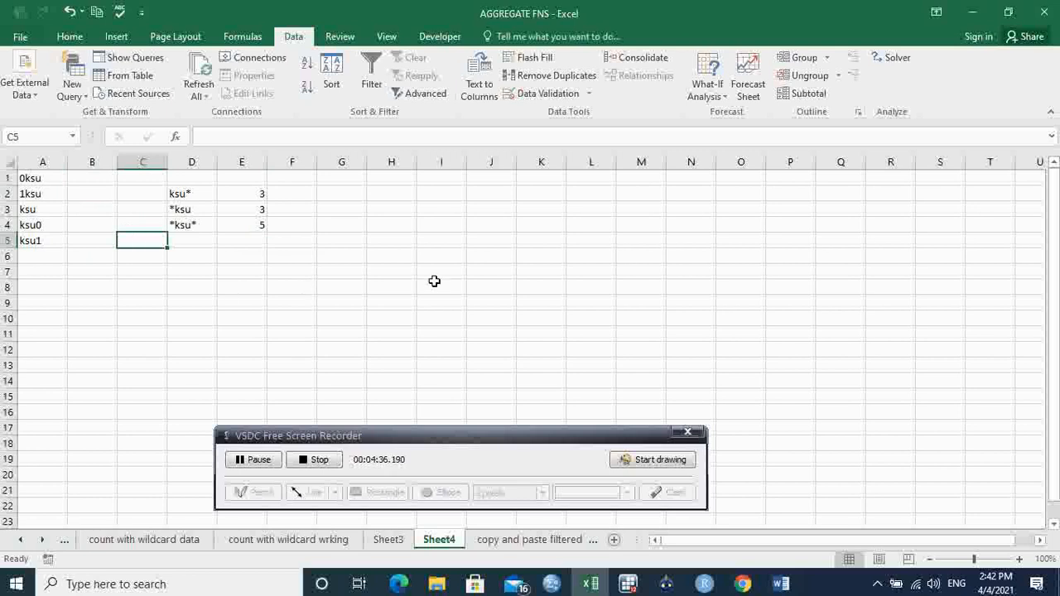
- Switch to Sheet3 and clear the filter from the Lecture Hall column
left_click(388, 543)
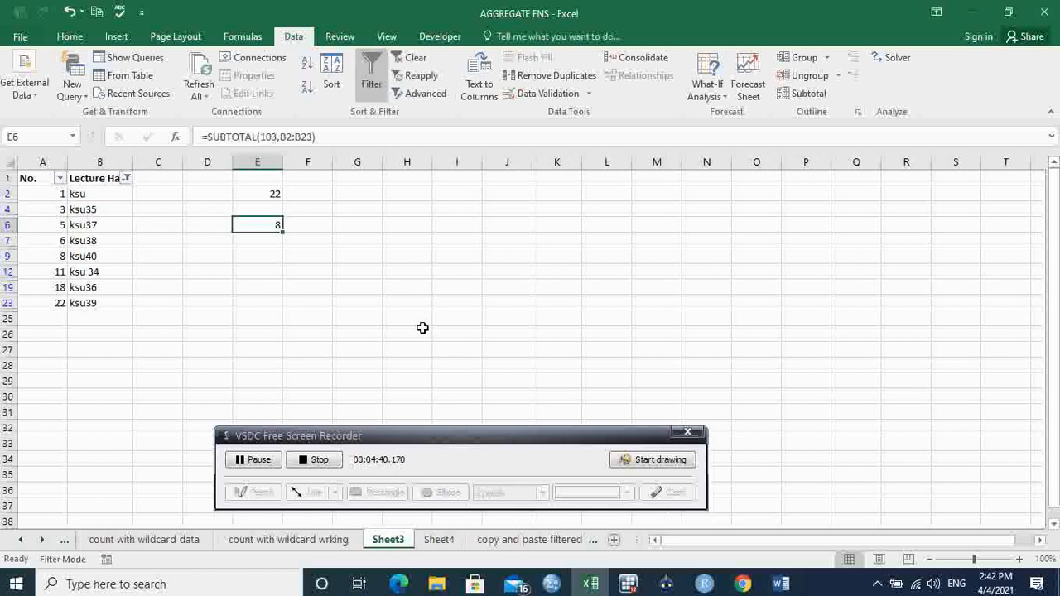
left_click(126, 178)
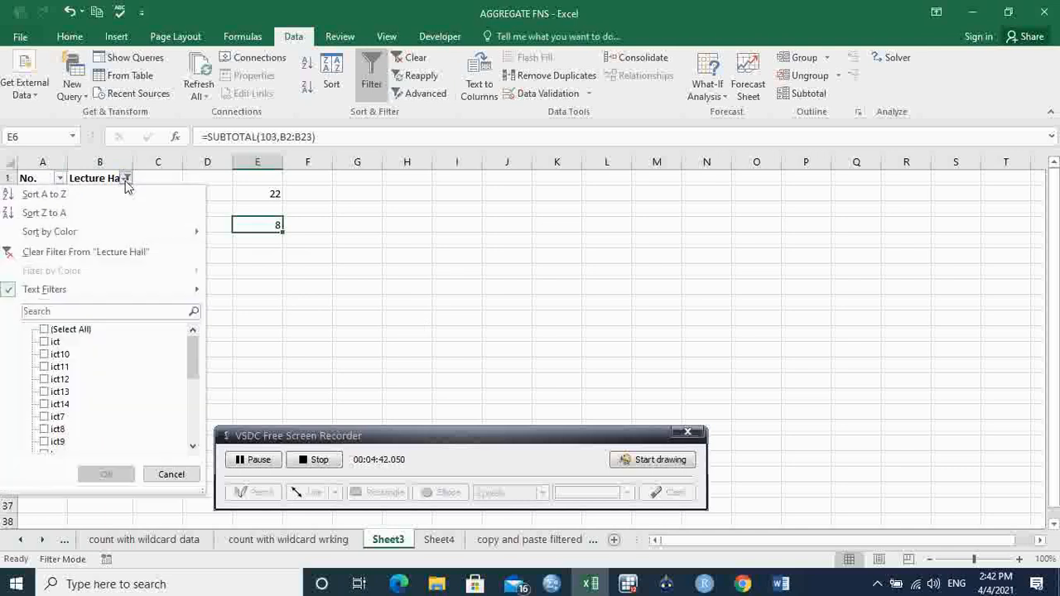
left_click(118, 252)
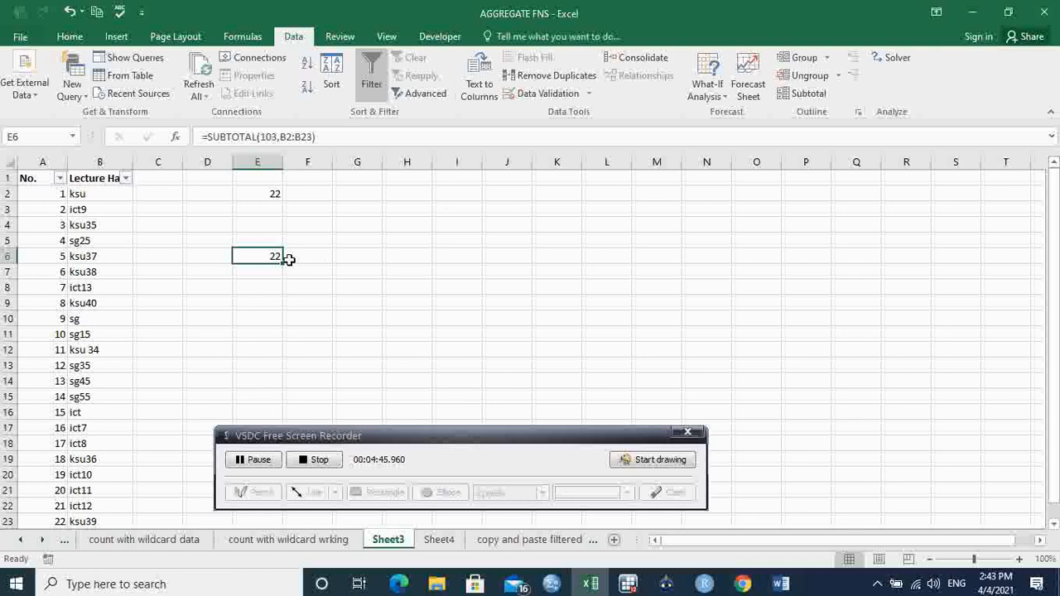
- Enter the wildcard criterion *ksu* in H3 of Sheet3
left_click(403, 211)
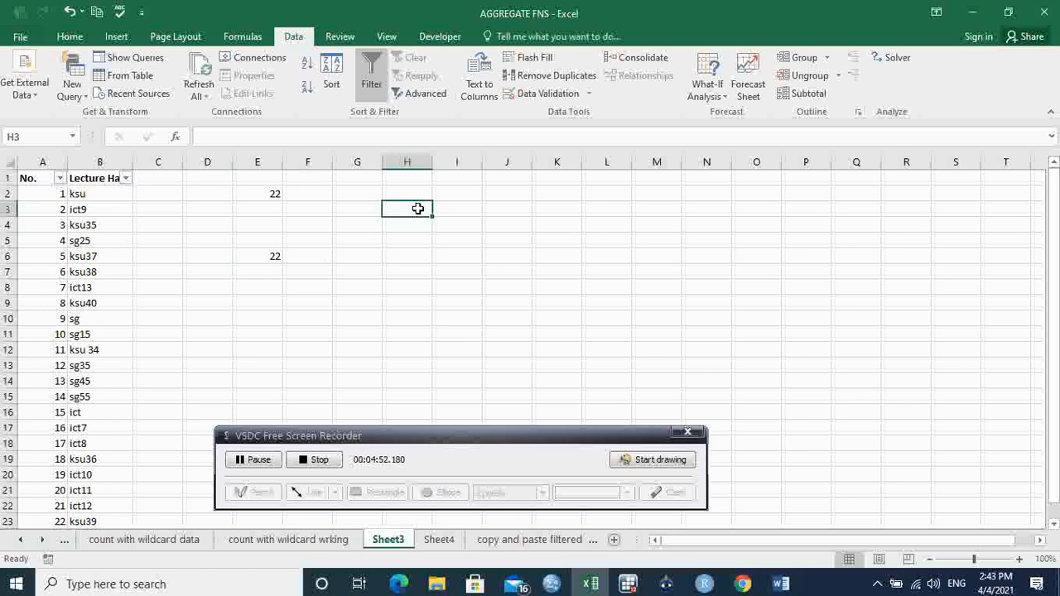
type("*")
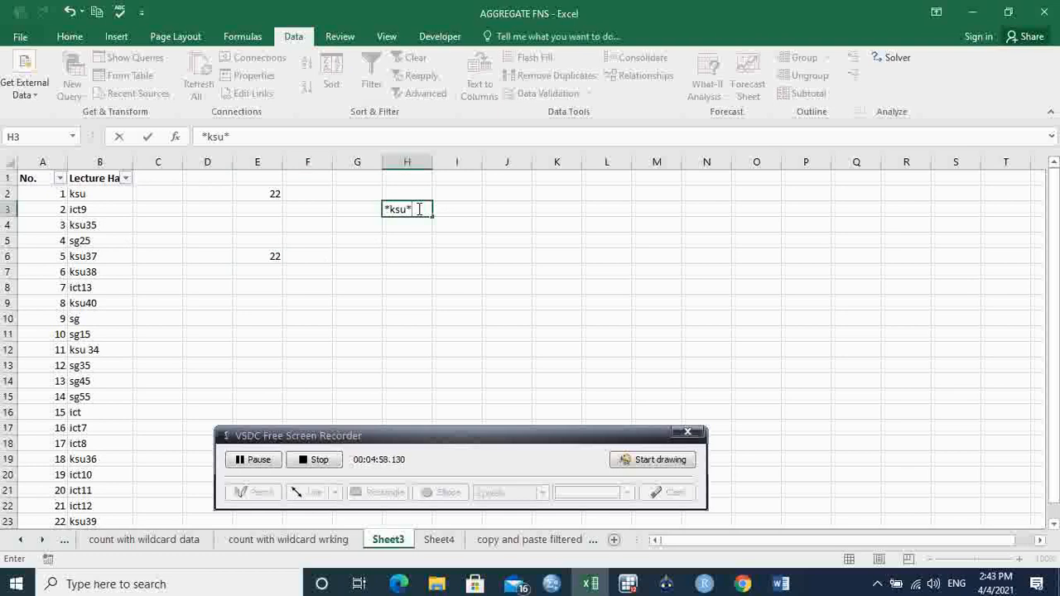
key("Tab")
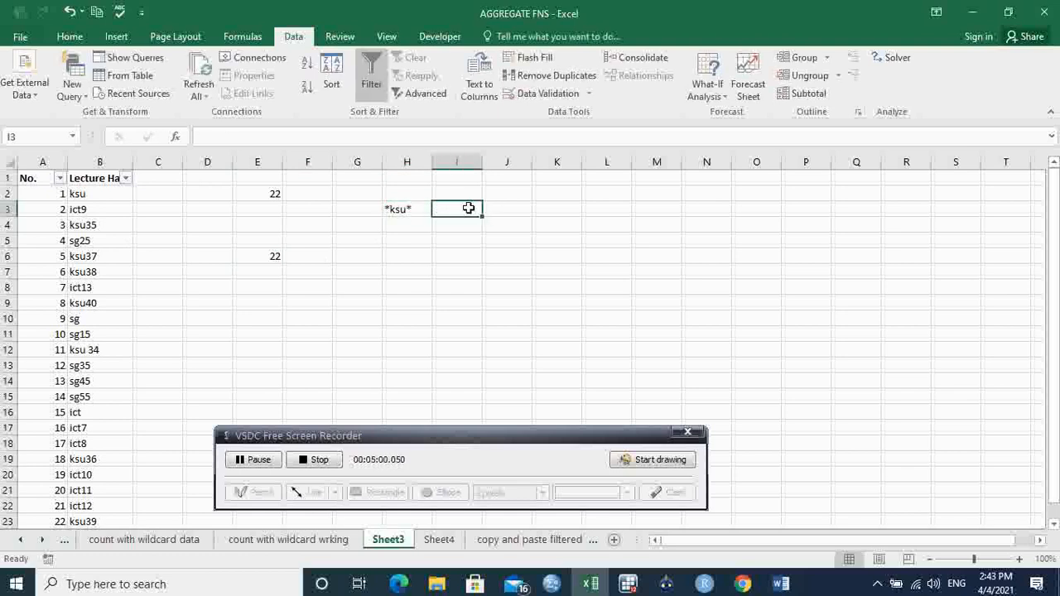
- Enter =COUNTIF($B$2:$B$24,H3) in I3 to count the lecture halls containing ksu, with the range as an absolute reference
type("=coun")
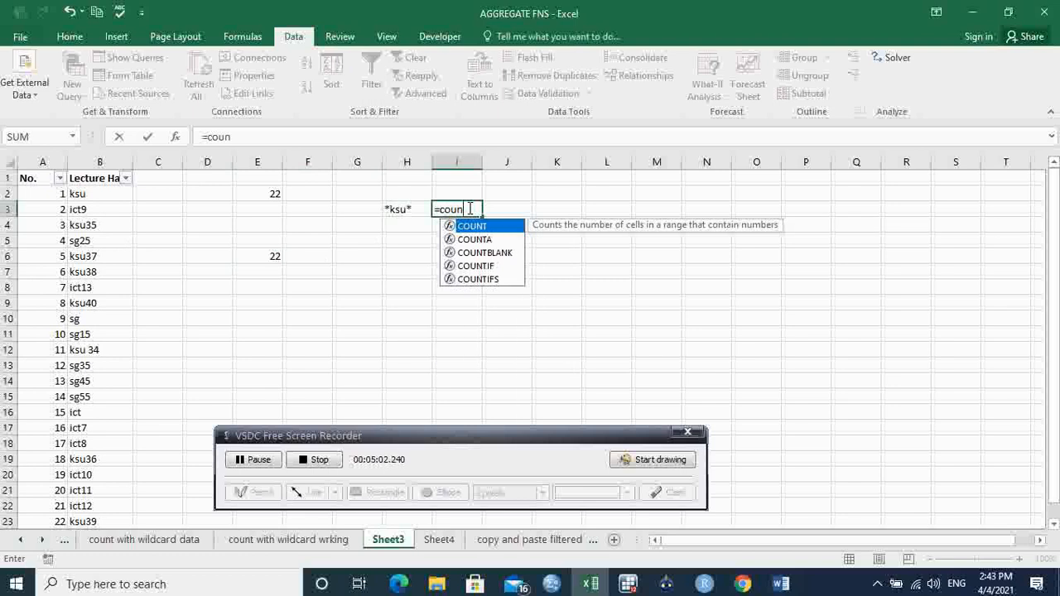
type("ti")
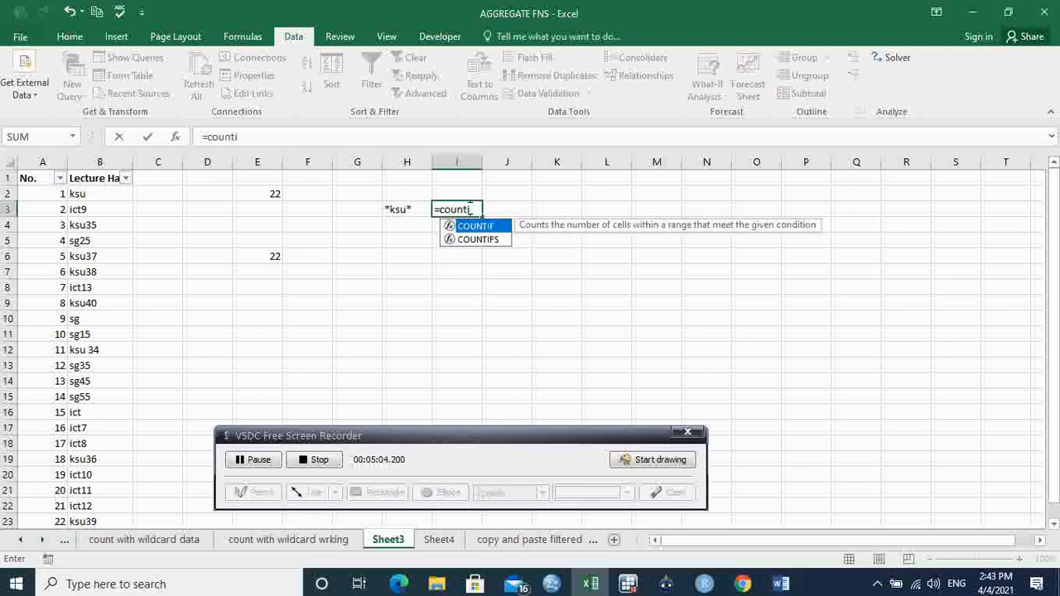
type("f")
key("Tab")
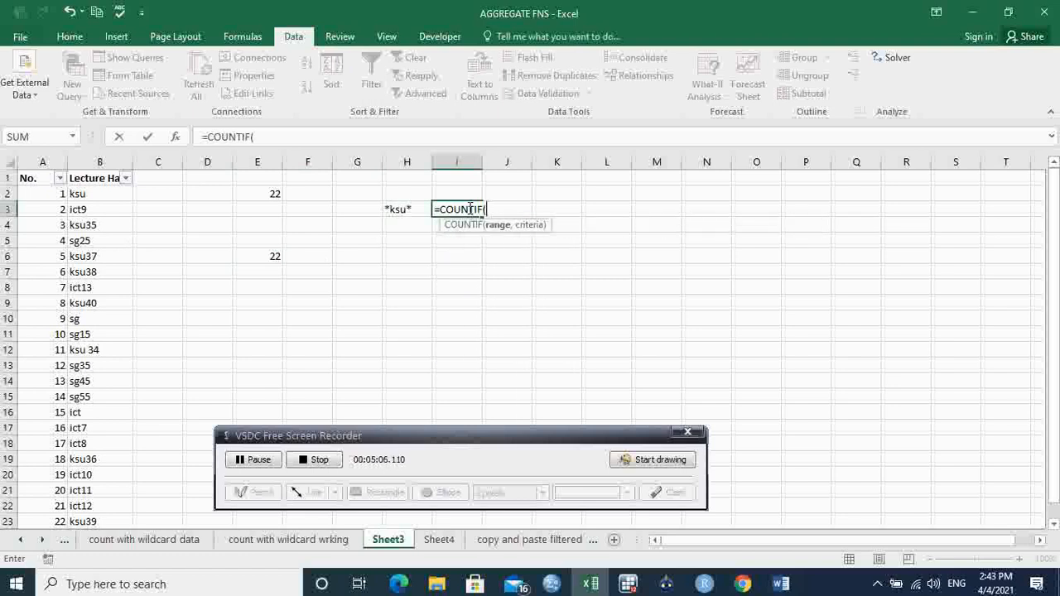
left_click(110, 194)
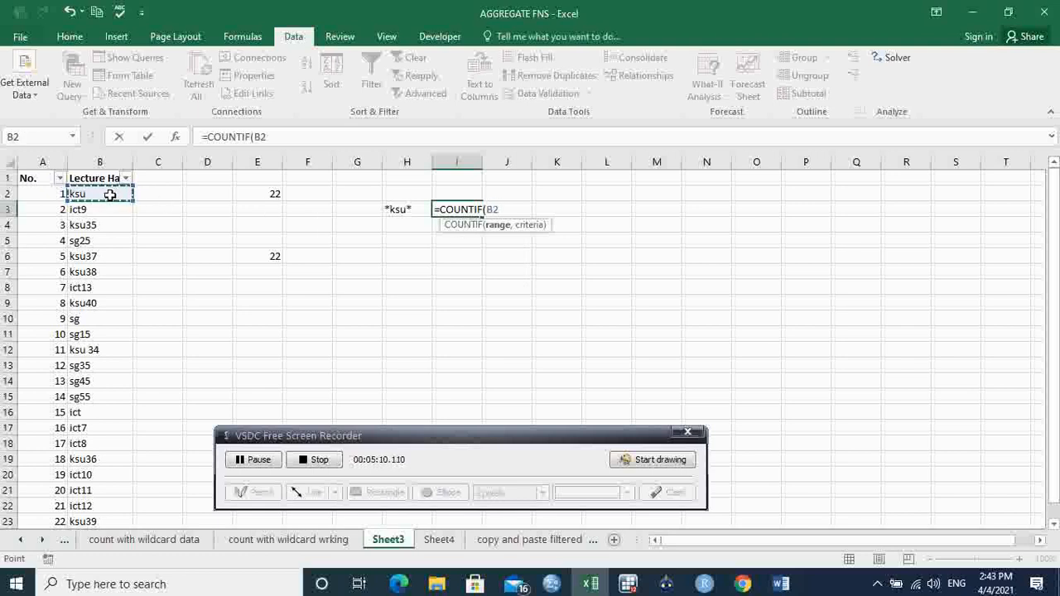
key("ctrl+shift+Down")
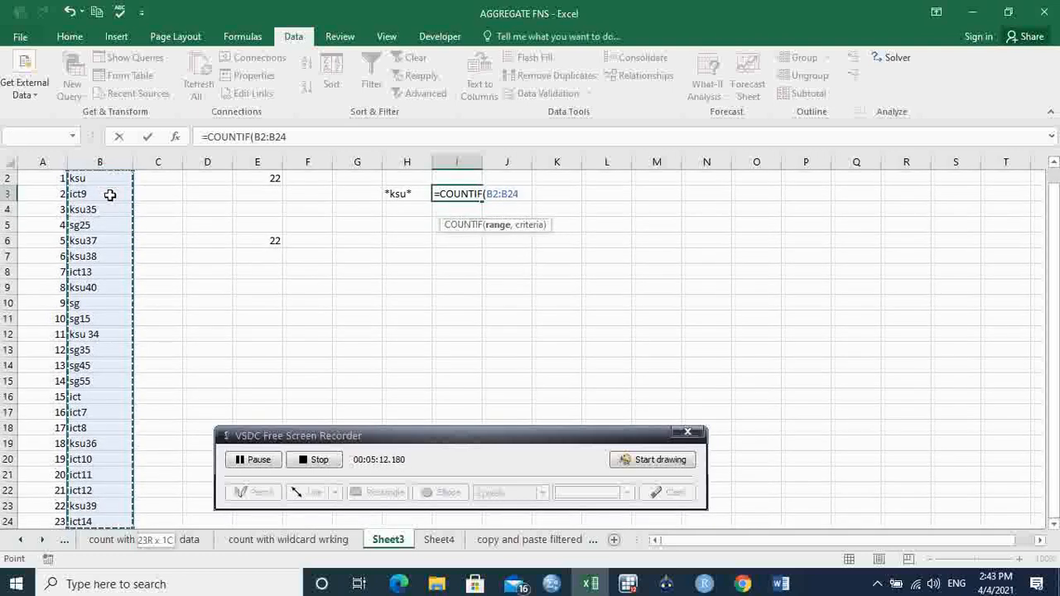
key("F4")
type(",")
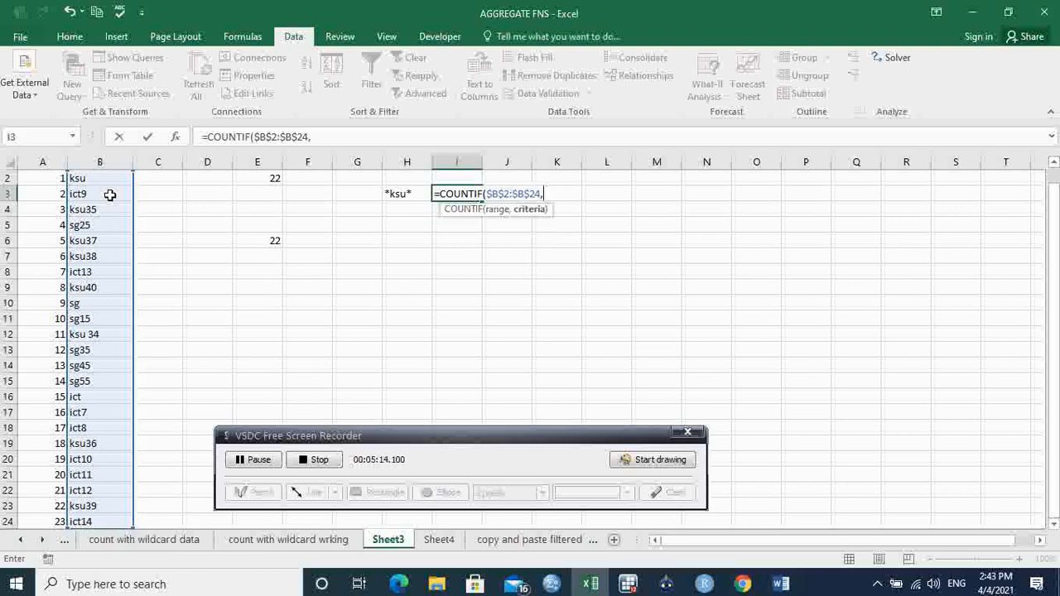
left_click(414, 194)
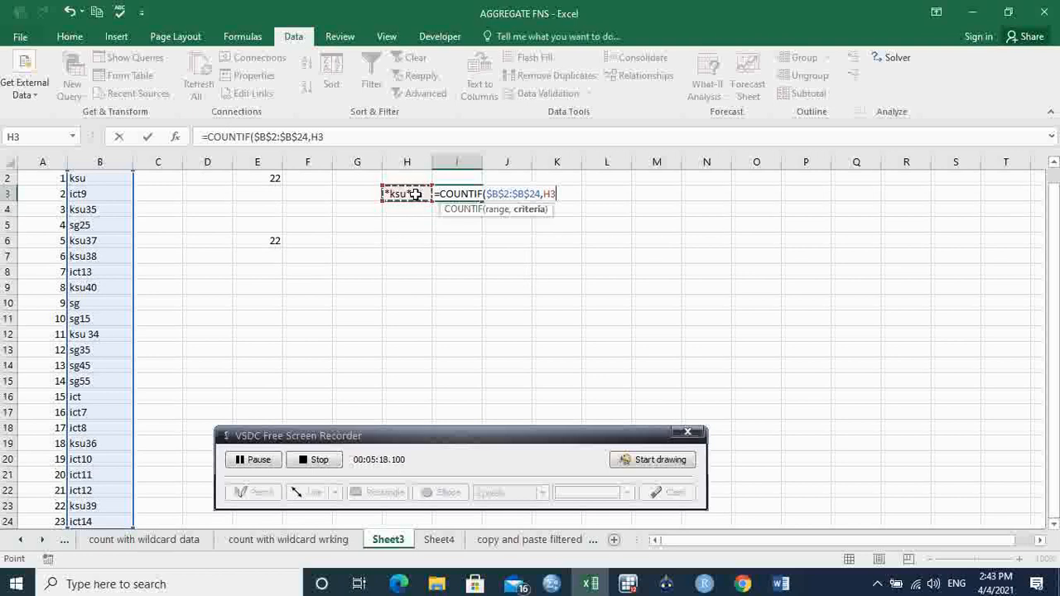
key("Return")
- Compare the COUNTIF formula in I3 with the SUBTOTAL formula in E6
left_click(470, 196)
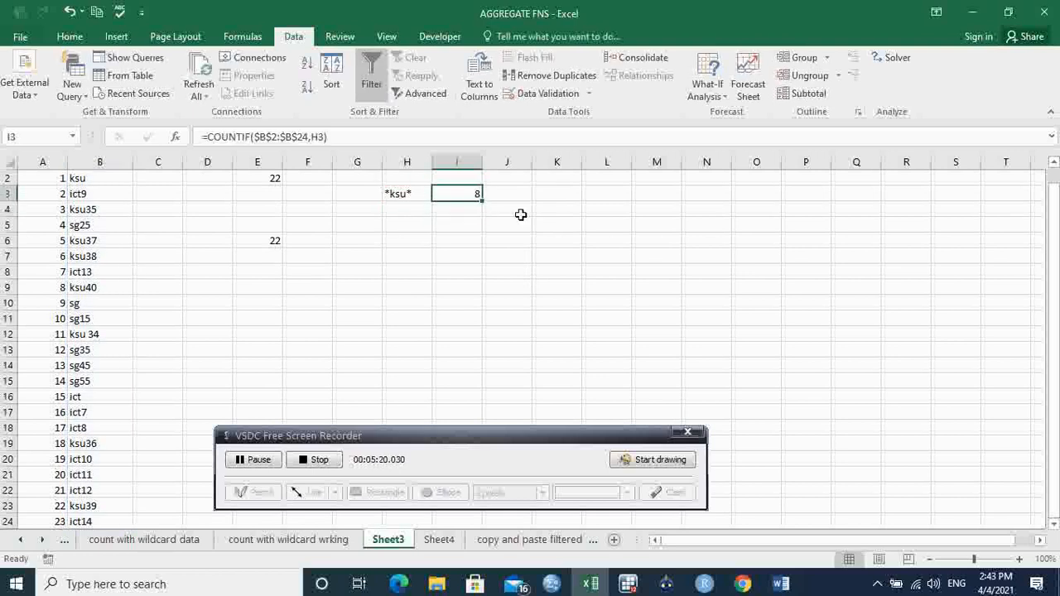
left_click(494, 227)
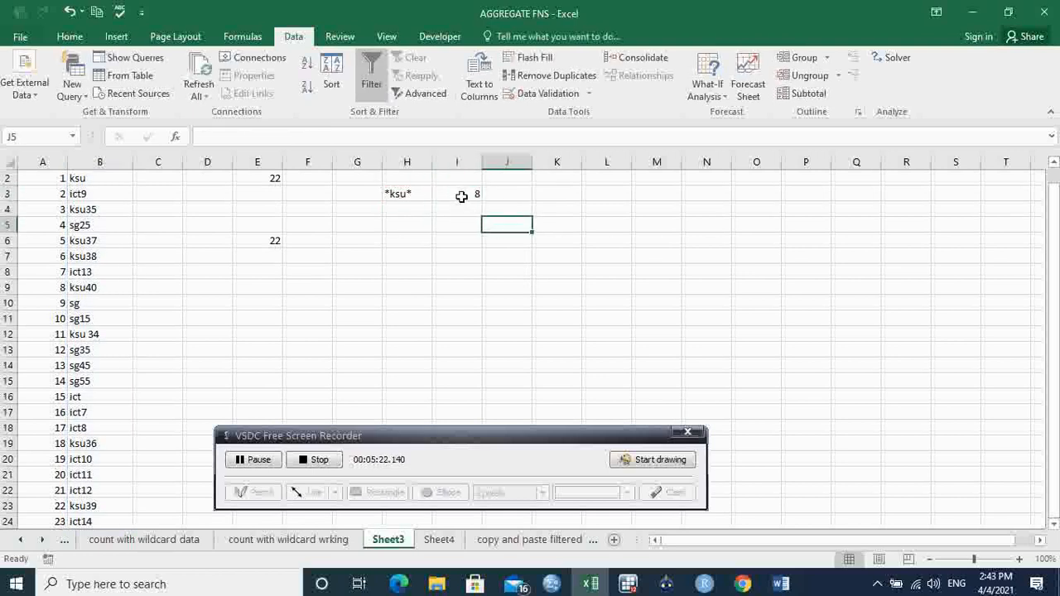
left_click(461, 196)
left_click(265, 240)
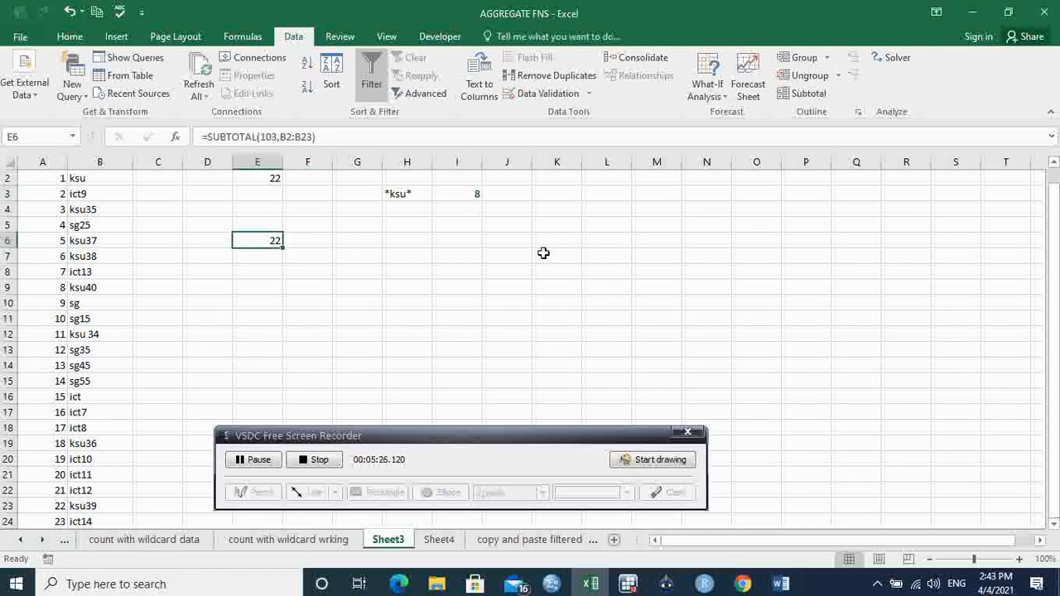
left_click(468, 197)
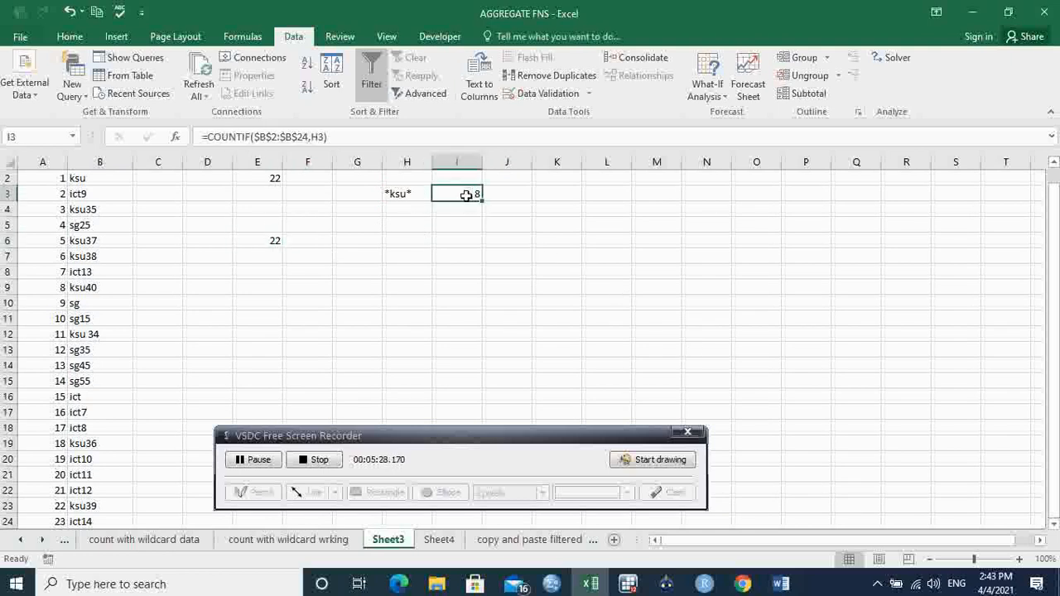